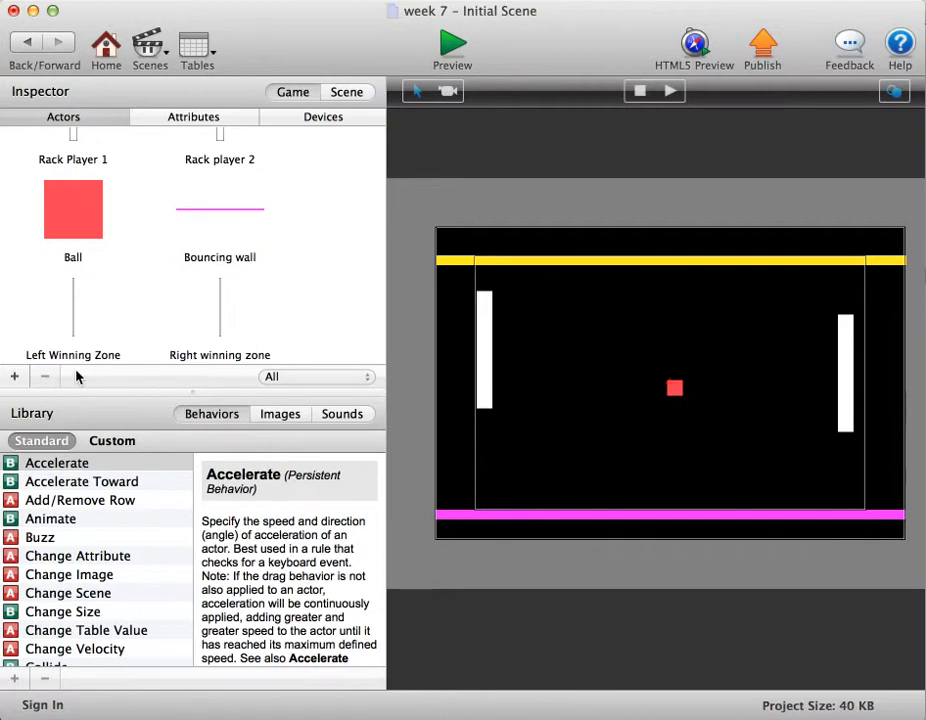
Create a new actor in the game and name it "P1 Score"
{"action": "left_click", "coordinate": [14, 376]}
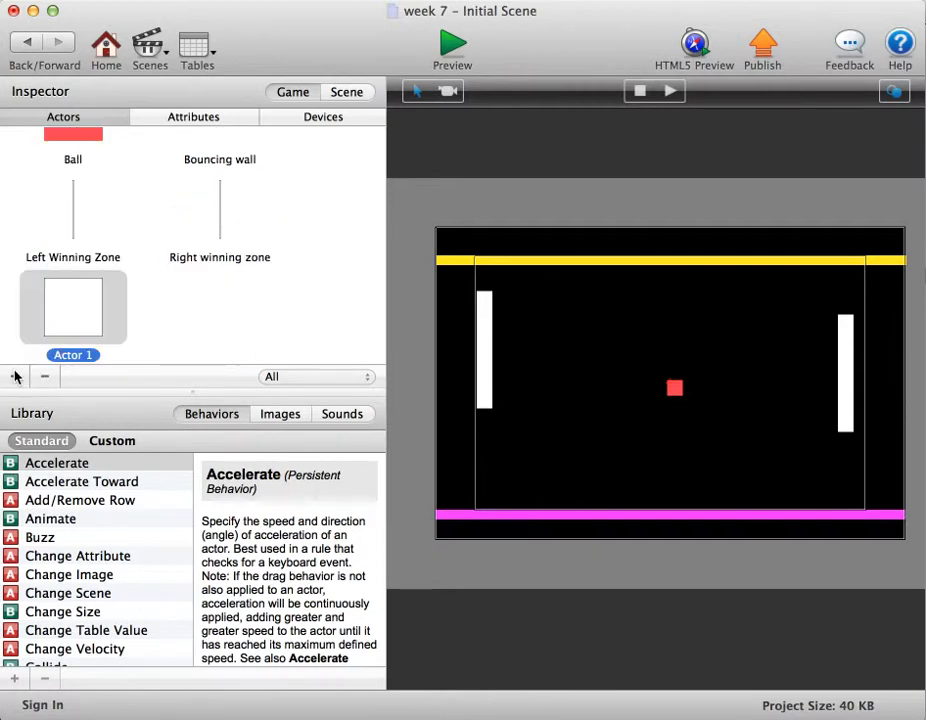
{"action": "double_click", "coordinate": [90, 294]}
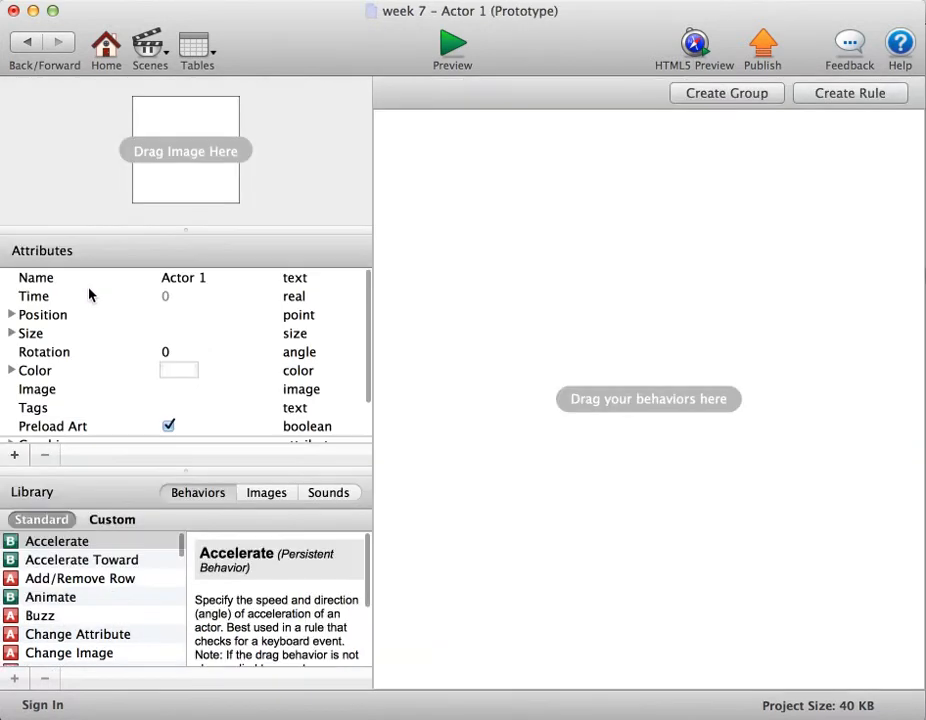
{"action": "left_click", "coordinate": [179, 285]}
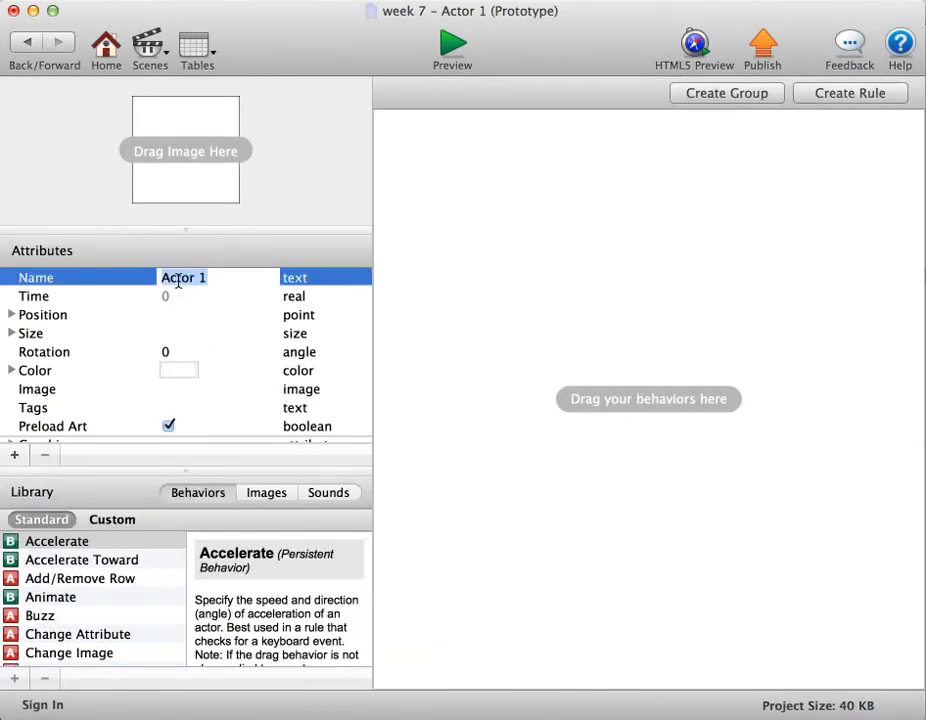
{"action": "type", "text": "P1 Score"}
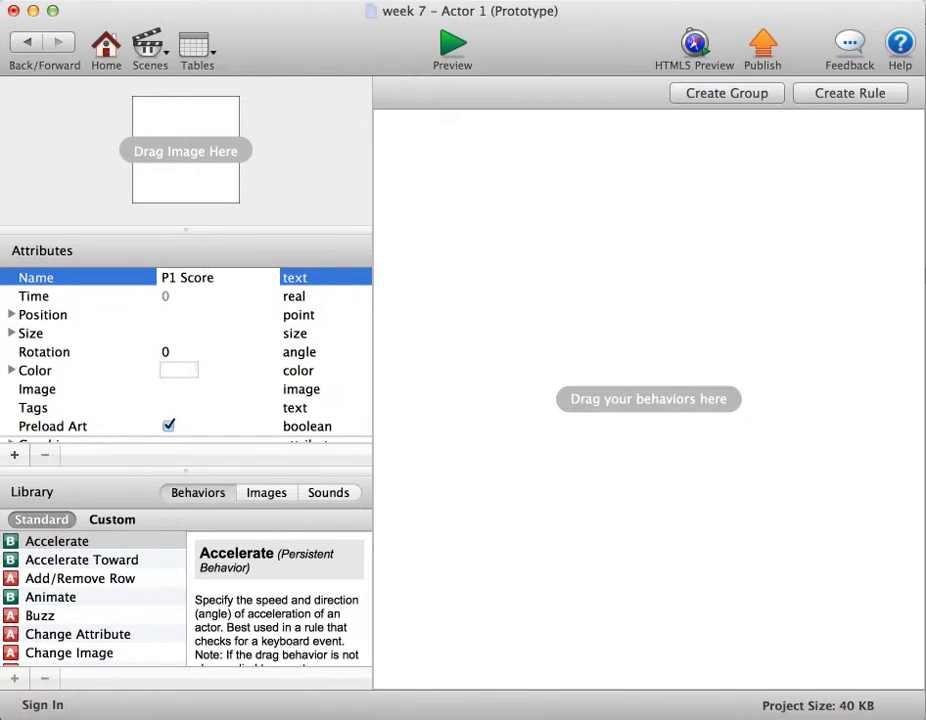
Set the P1 Score actor's size to a width of 50 and a height of 50
{"action": "left_click", "coordinate": [11, 333]}
{"action": "left_click", "coordinate": [11, 333]}
{"action": "left_click", "coordinate": [11, 333]}
{"action": "left_click", "coordinate": [193, 351]}
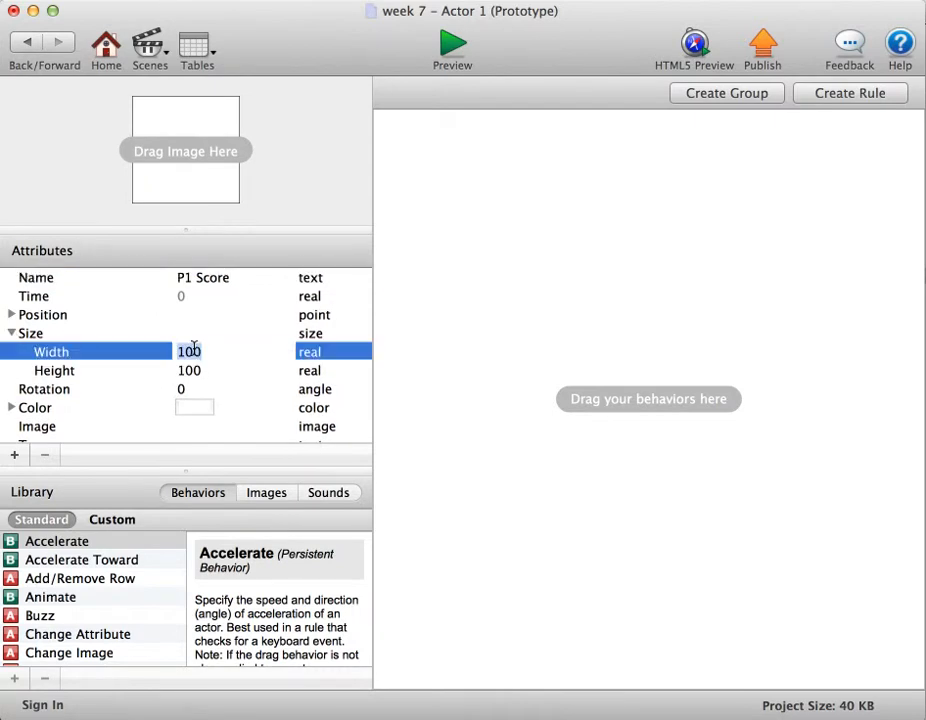
{"action": "type", "text": "50"}
{"action": "left_click", "coordinate": [196, 372]}
{"action": "type", "text": "50"}
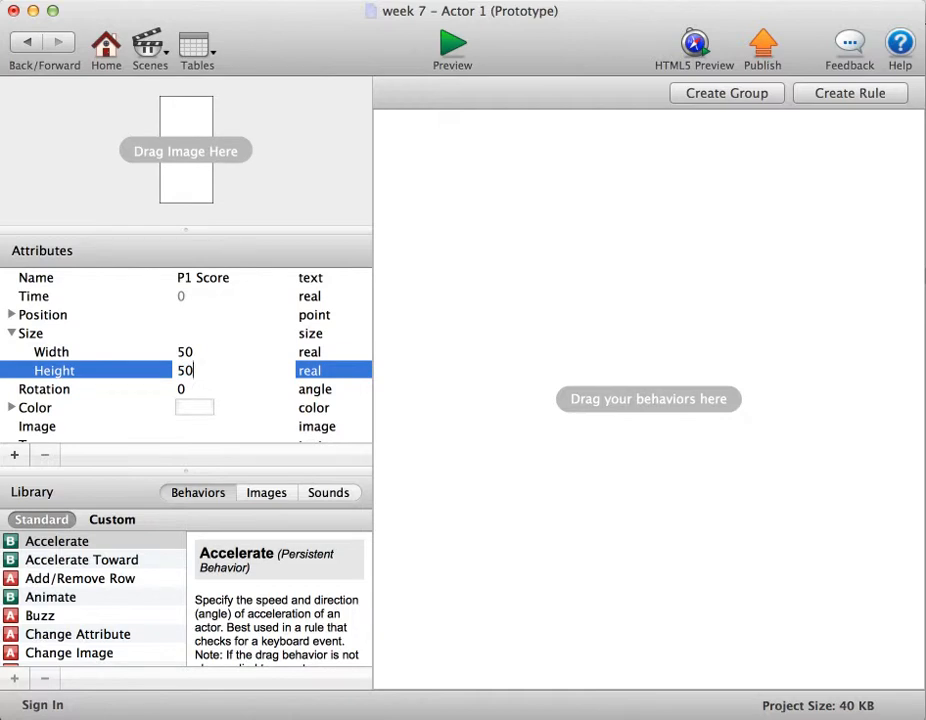
Make the P1 Score actor transparent by setting its color alpha to 0
{"action": "left_click", "coordinate": [12, 408]}
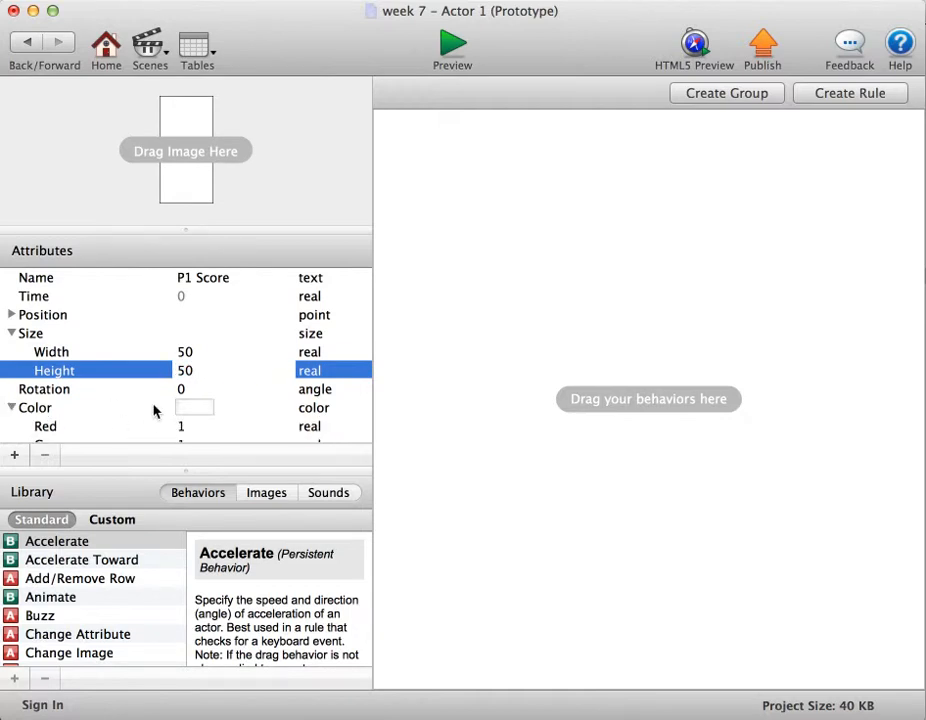
{"action": "scroll", "coordinate": [153, 410], "scroll_direction": "down", "scroll_amount": 5}
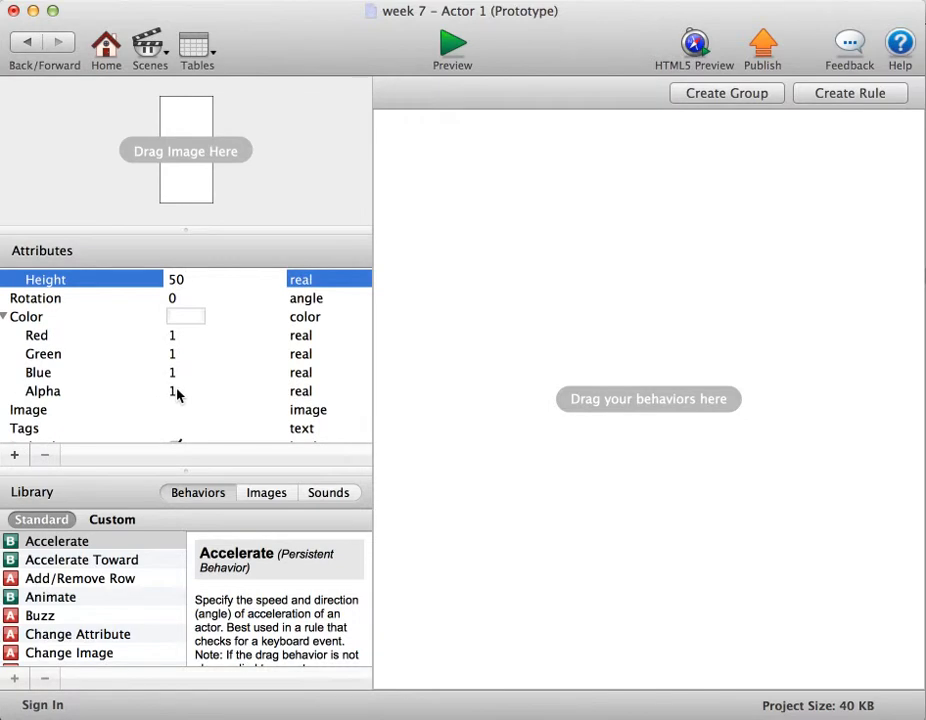
{"action": "left_click", "coordinate": [176, 393]}
{"action": "left_click", "coordinate": [174, 391]}
{"action": "type", "text": "0"}
Turn off the Movable option in the P1 Score actor's physics attributes
{"action": "scroll", "coordinate": [174, 391], "scroll_direction": "down", "scroll_amount": 4}
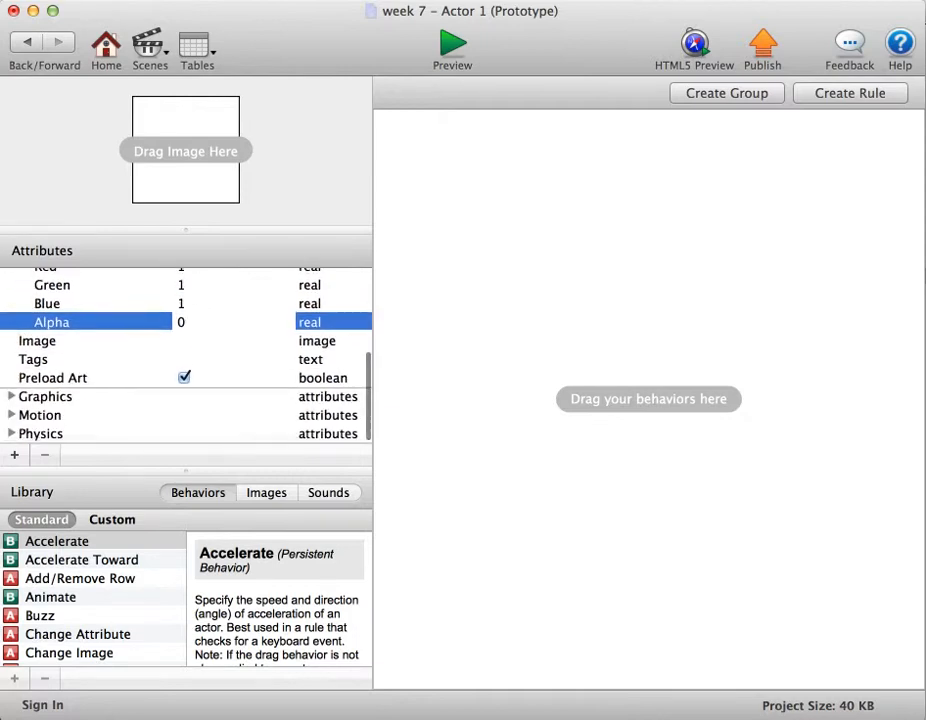
{"action": "left_click", "coordinate": [12, 433]}
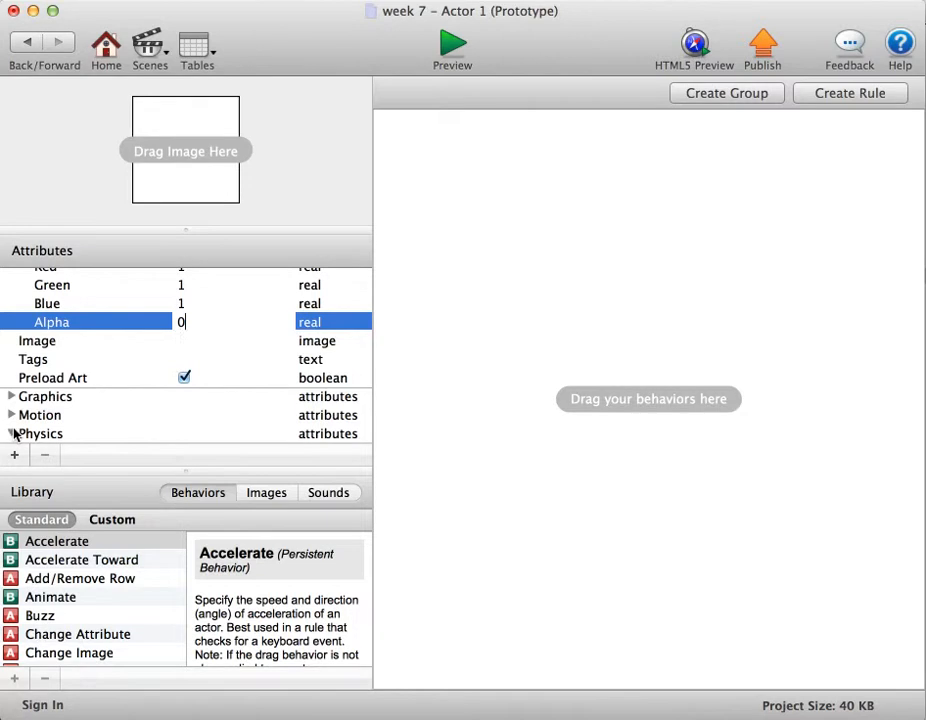
{"action": "scroll", "coordinate": [12, 428], "scroll_direction": "down", "scroll_amount": 4}
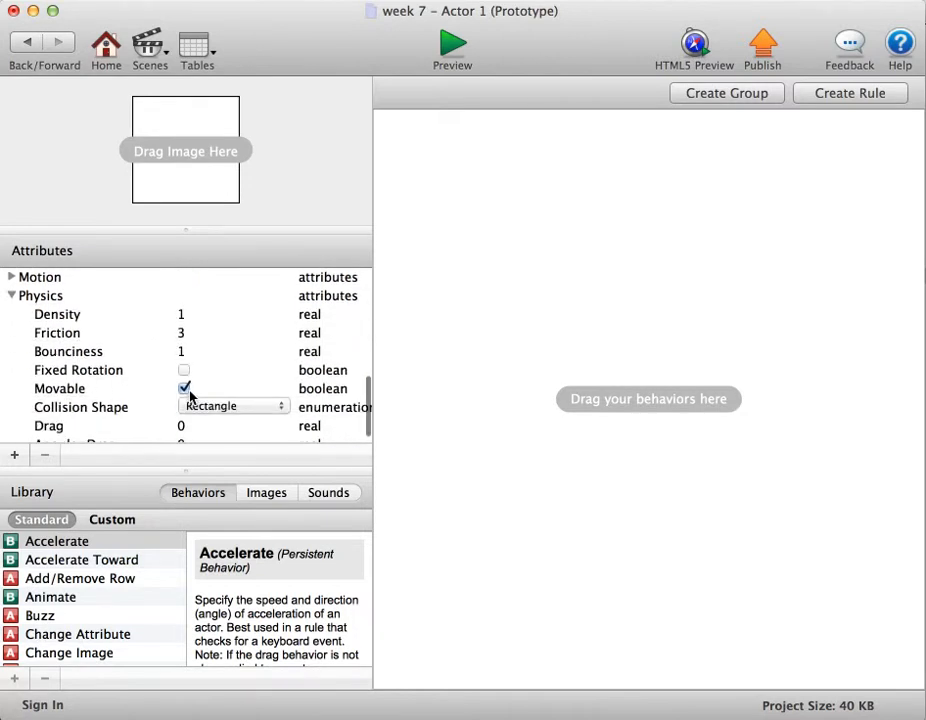
{"action": "left_click", "coordinate": [185, 389]}
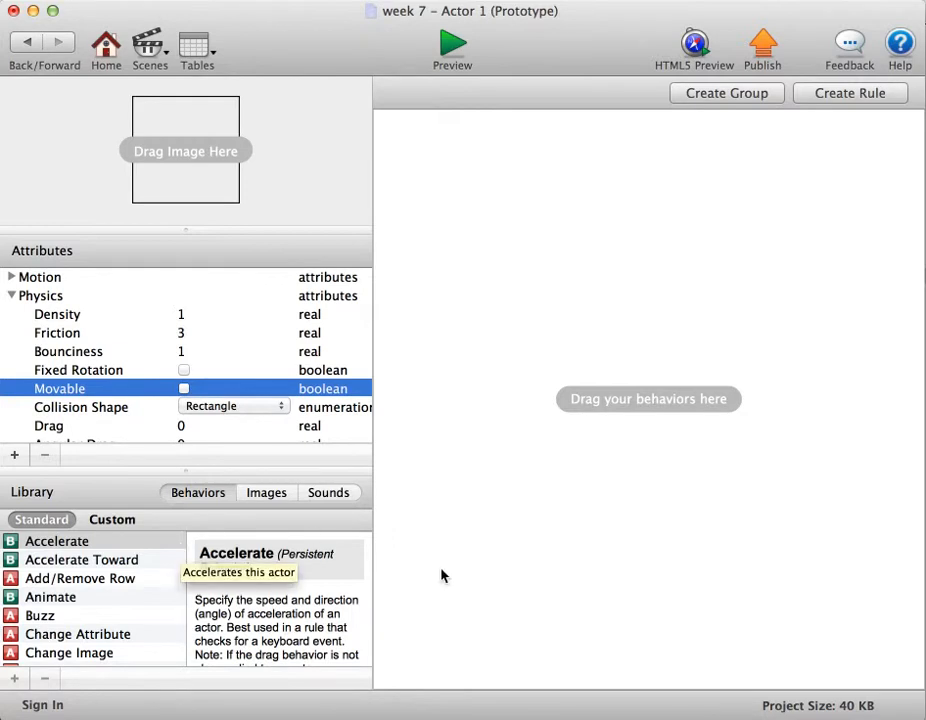
Add a Change Attribute behavior to the P1 Score actor that sets self.Position.X to 215
{"action": "scroll", "coordinate": [110, 557], "scroll_direction": "down", "scroll_amount": 1}
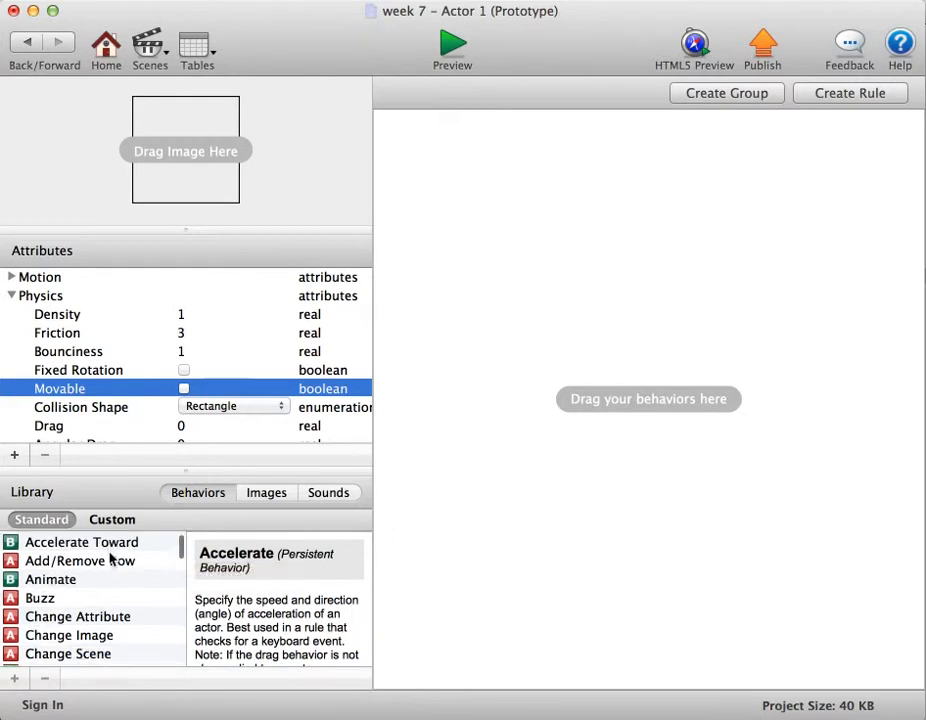
{"action": "left_click_drag", "start_coordinate": [78, 618], "coordinate": [561, 288]}
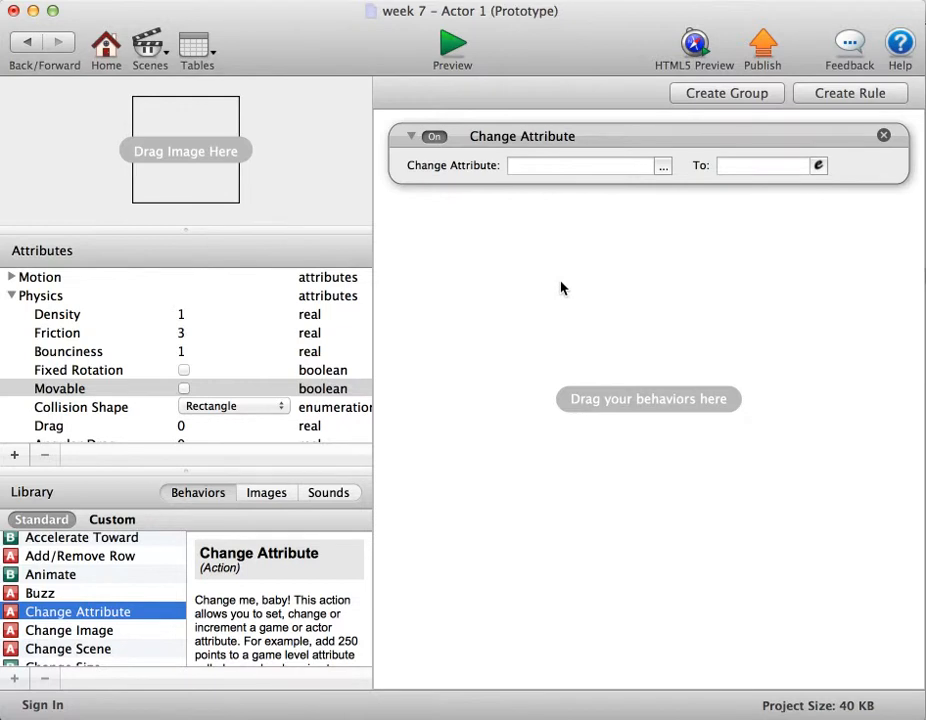
{"action": "left_click", "coordinate": [660, 168]}
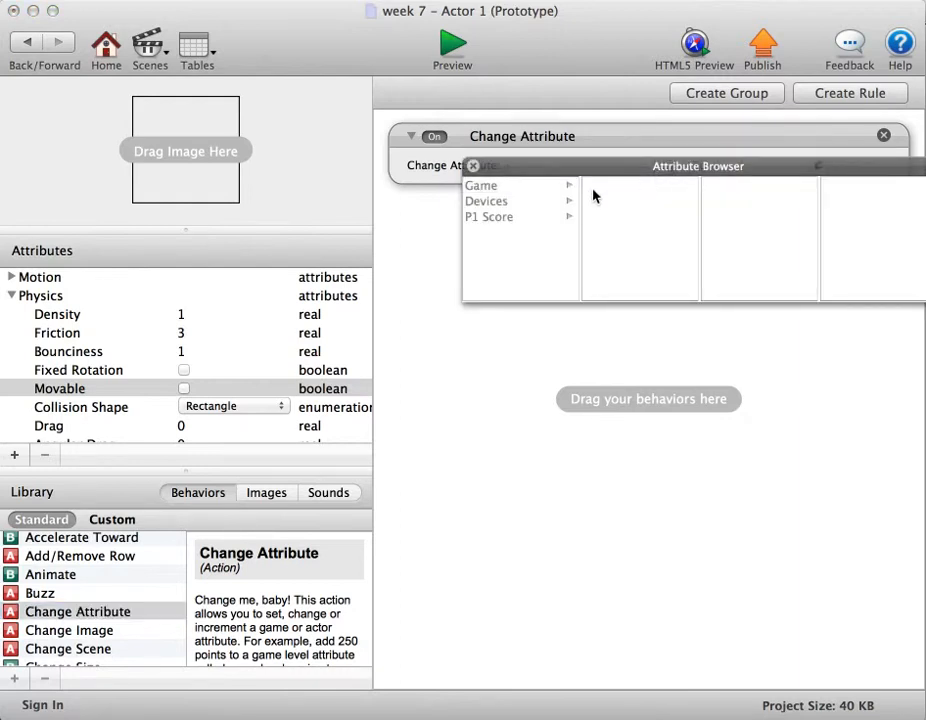
{"action": "left_click", "coordinate": [551, 218]}
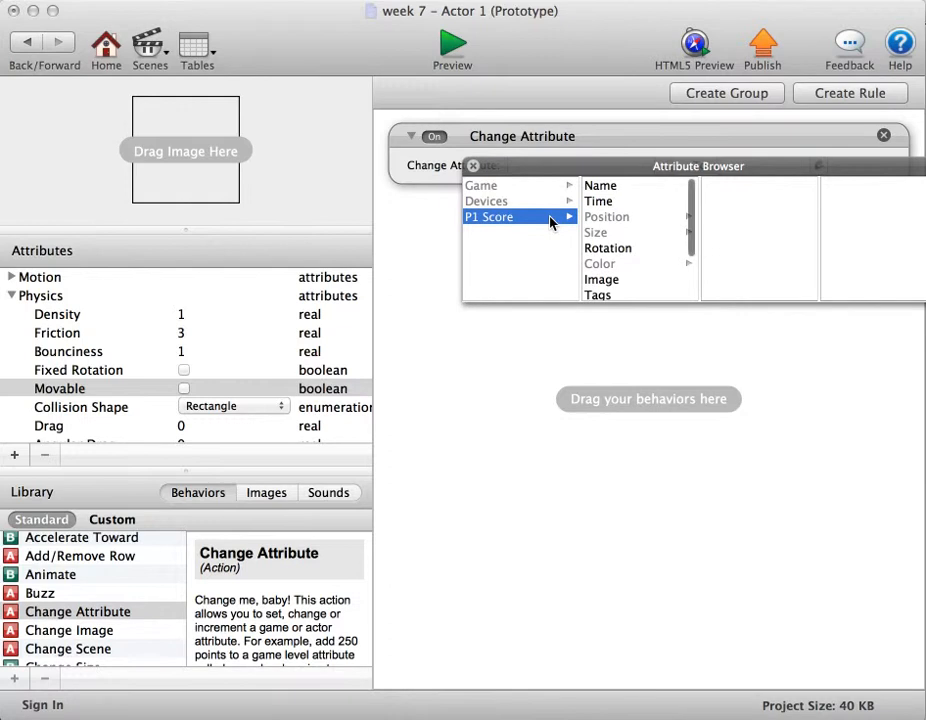
{"action": "left_click", "coordinate": [605, 218]}
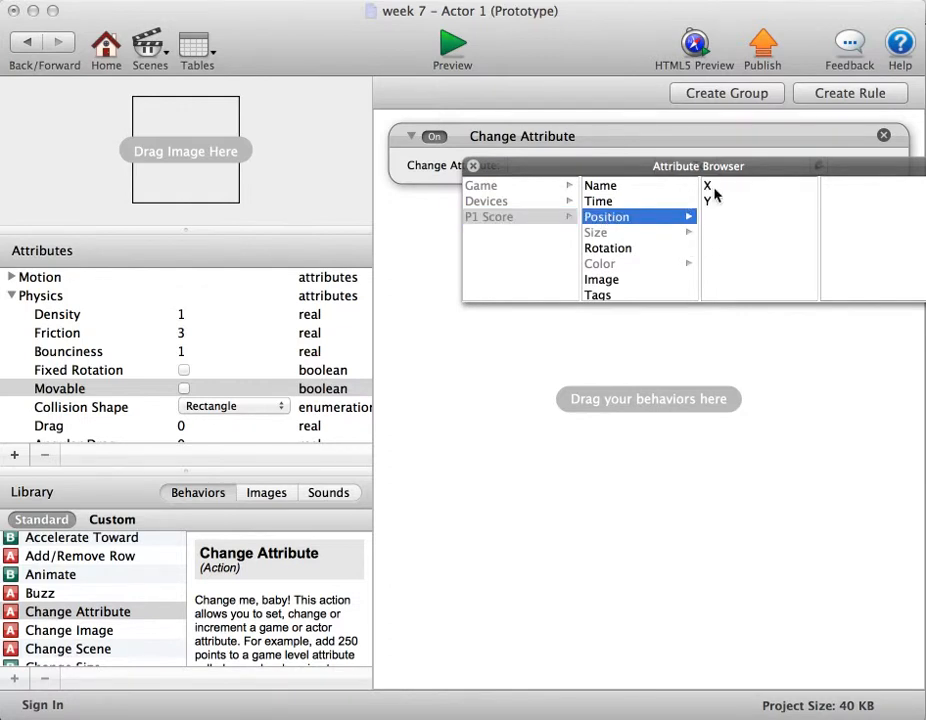
{"action": "left_click", "coordinate": [711, 188]}
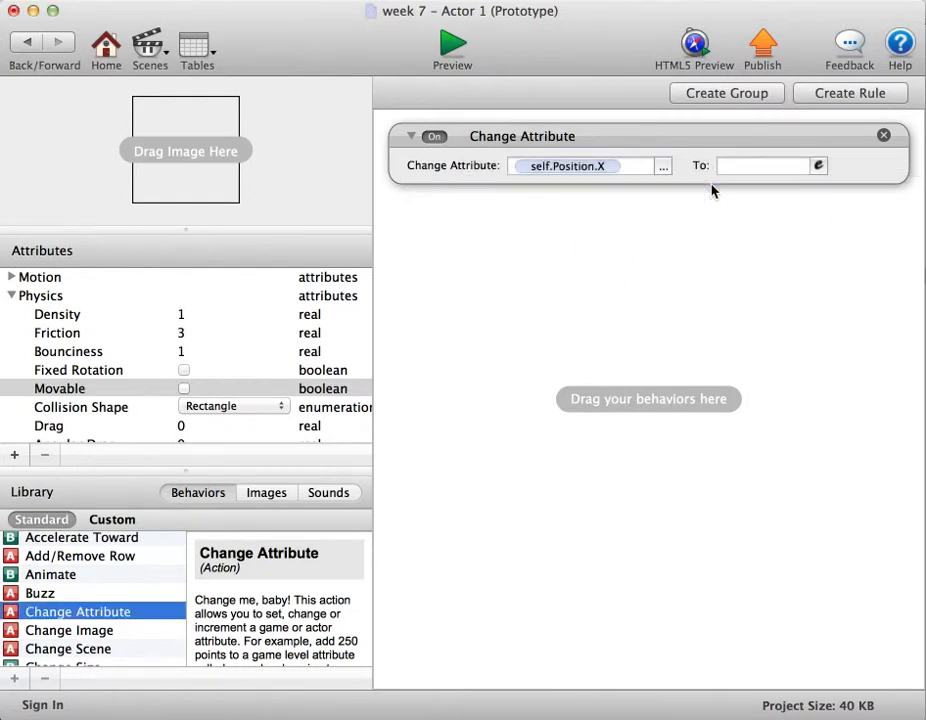
{"action": "left_click", "coordinate": [750, 167]}
{"action": "type", "text": "215"}
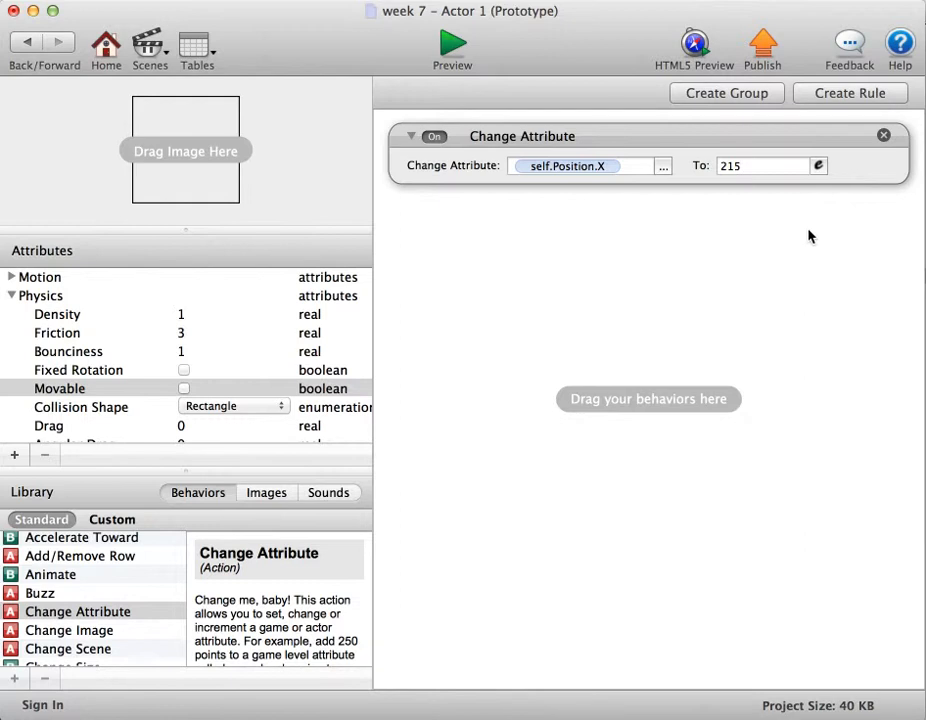
Add a second Change Attribute behavior to the actor that sets self.Position.Y to 295
{"action": "left_click_drag", "start_coordinate": [88, 607], "coordinate": [568, 244]}
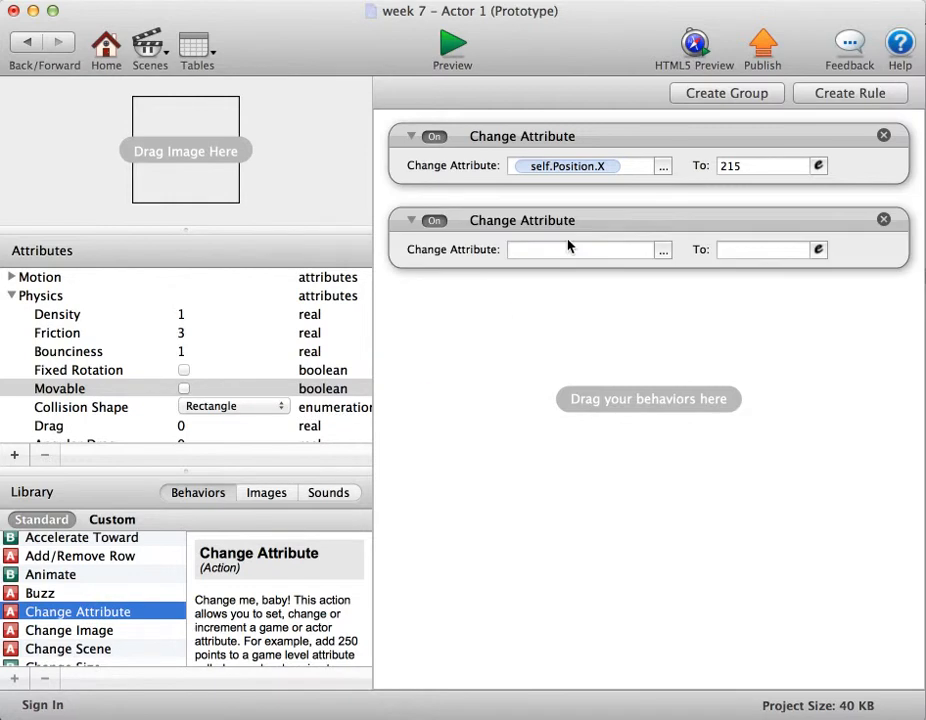
{"action": "left_click", "coordinate": [664, 252]}
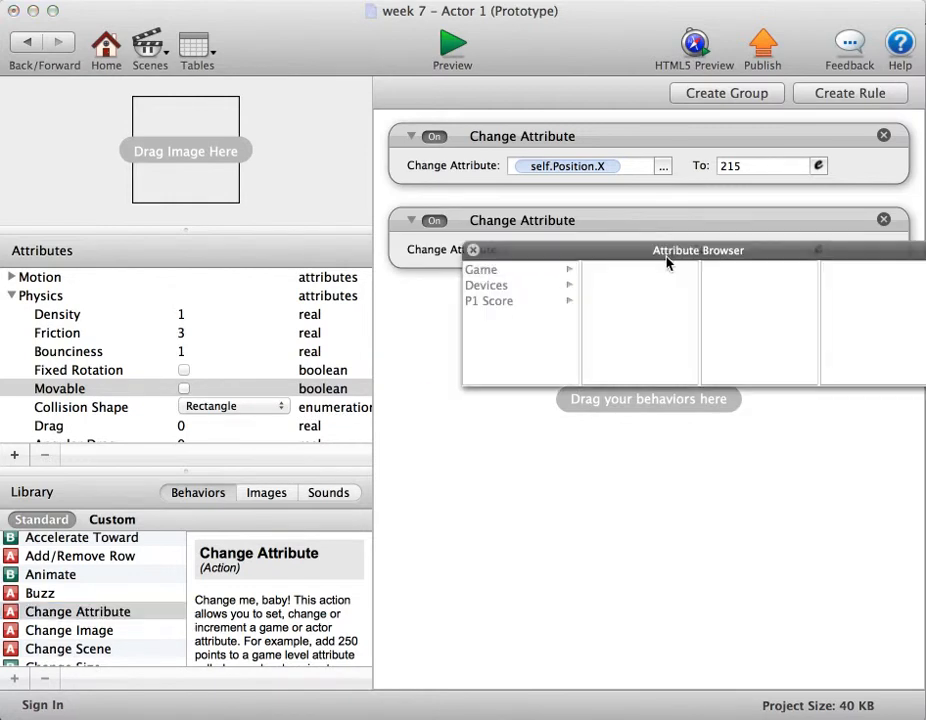
{"action": "left_click", "coordinate": [541, 301]}
{"action": "left_click", "coordinate": [623, 302]}
{"action": "left_click", "coordinate": [714, 285]}
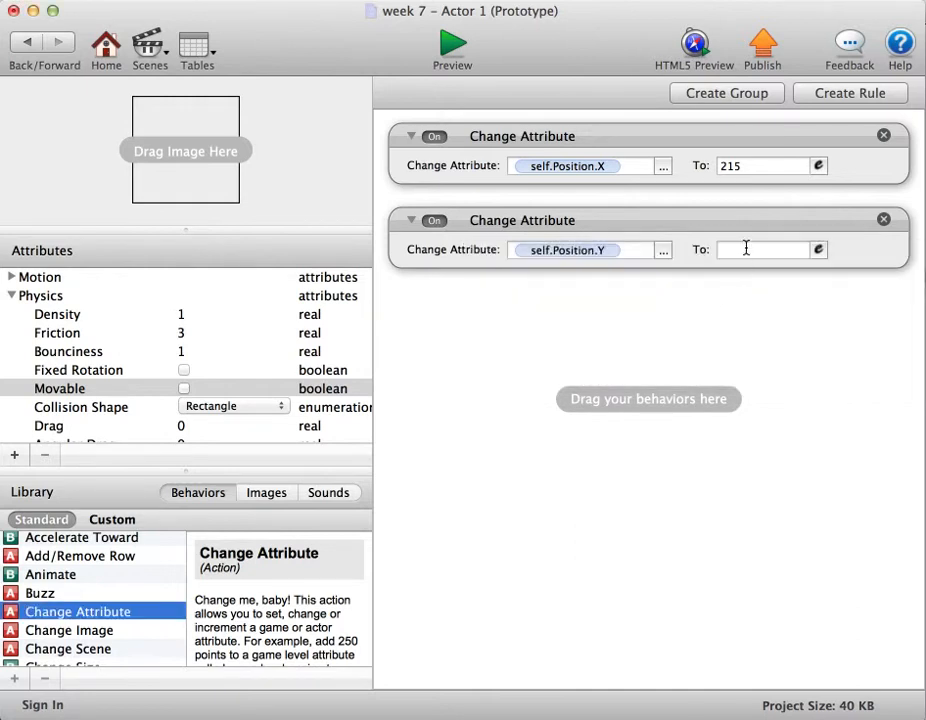
{"action": "left_click", "coordinate": [746, 249]}
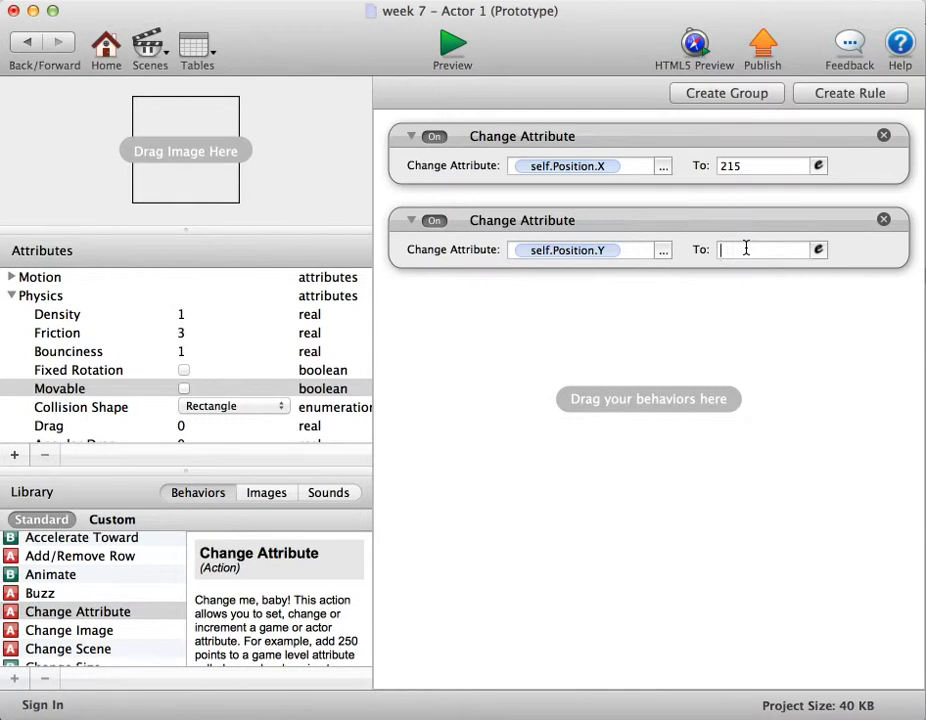
{"action": "type", "text": "295"}
Add a Display Text behavior to the actor and set its text to the expression game.P1Score
{"action": "scroll", "coordinate": [120, 614], "scroll_direction": "down", "scroll_amount": 8}
{"action": "scroll", "coordinate": [120, 614], "scroll_direction": "down", "scroll_amount": 1}
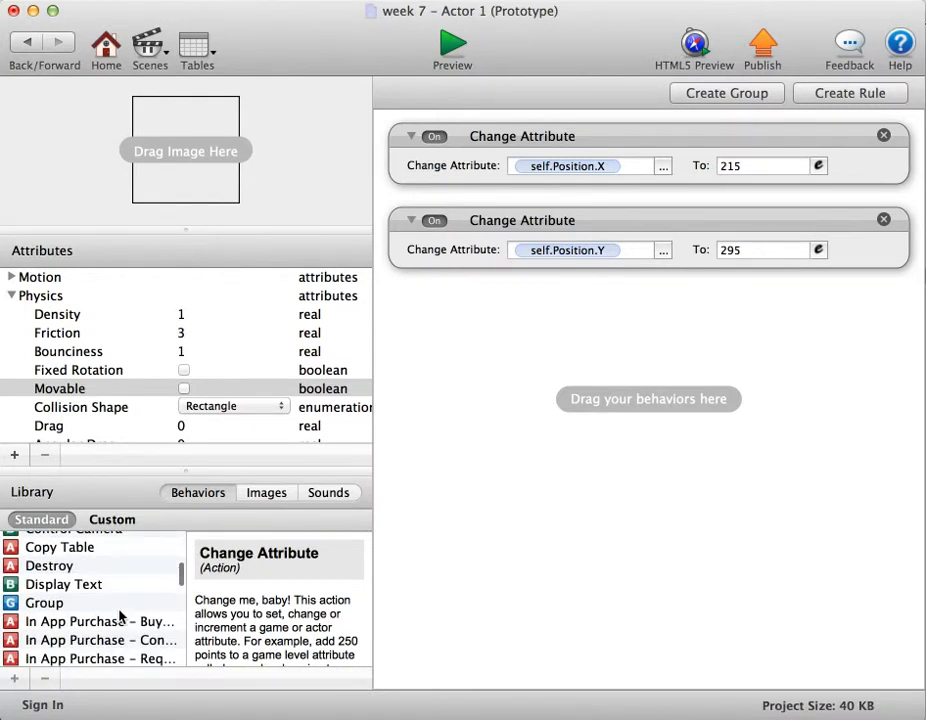
{"action": "left_click_drag", "start_coordinate": [102, 586], "coordinate": [612, 322]}
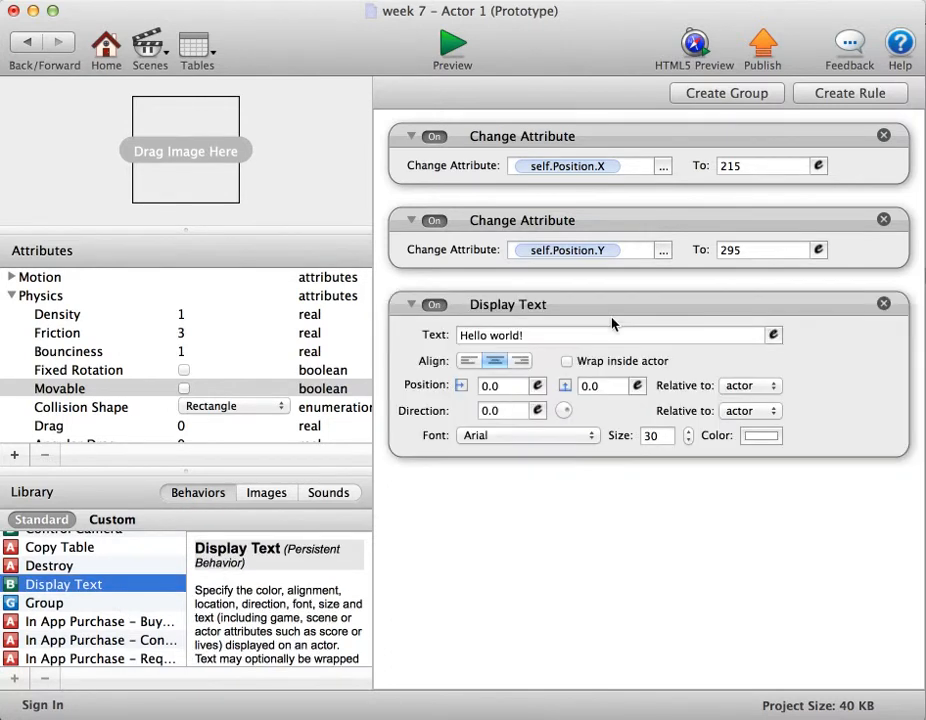
{"action": "left_click", "coordinate": [688, 335]}
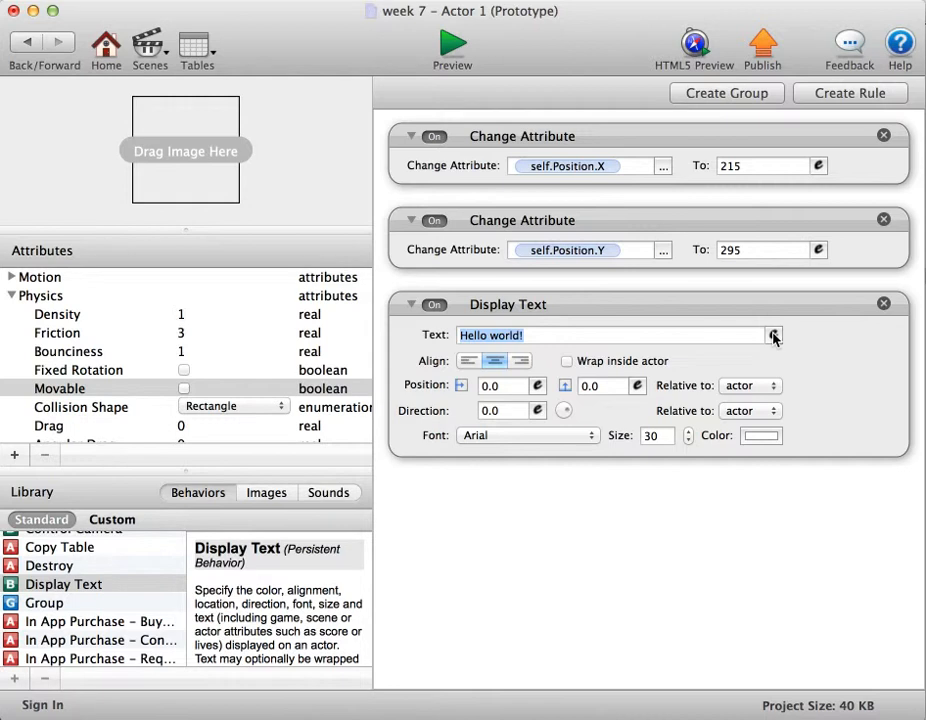
{"action": "left_click", "coordinate": [773, 336]}
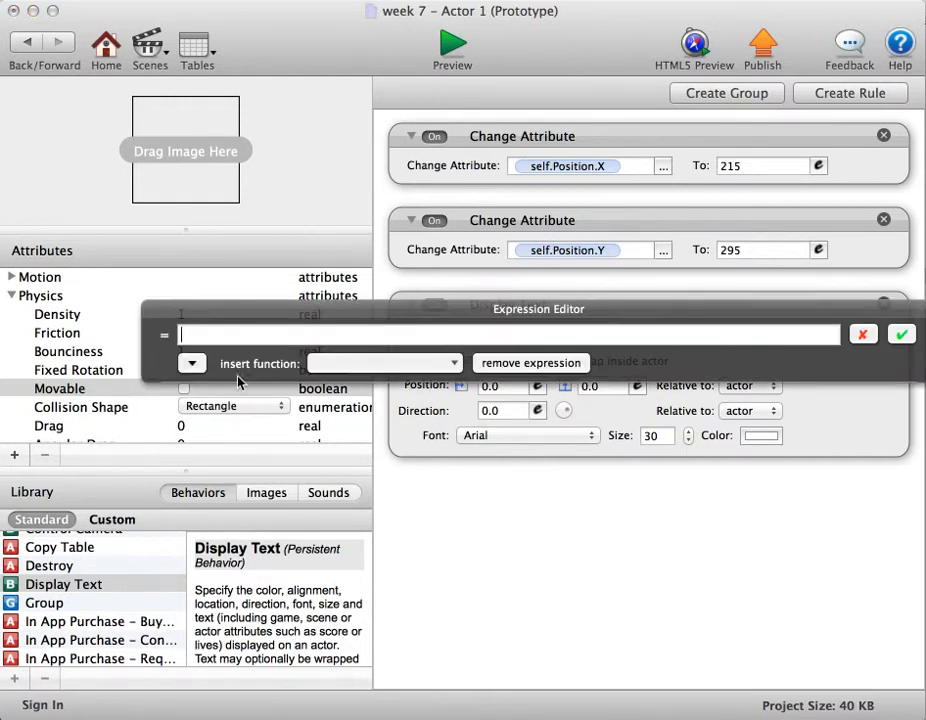
{"action": "left_click", "coordinate": [192, 366]}
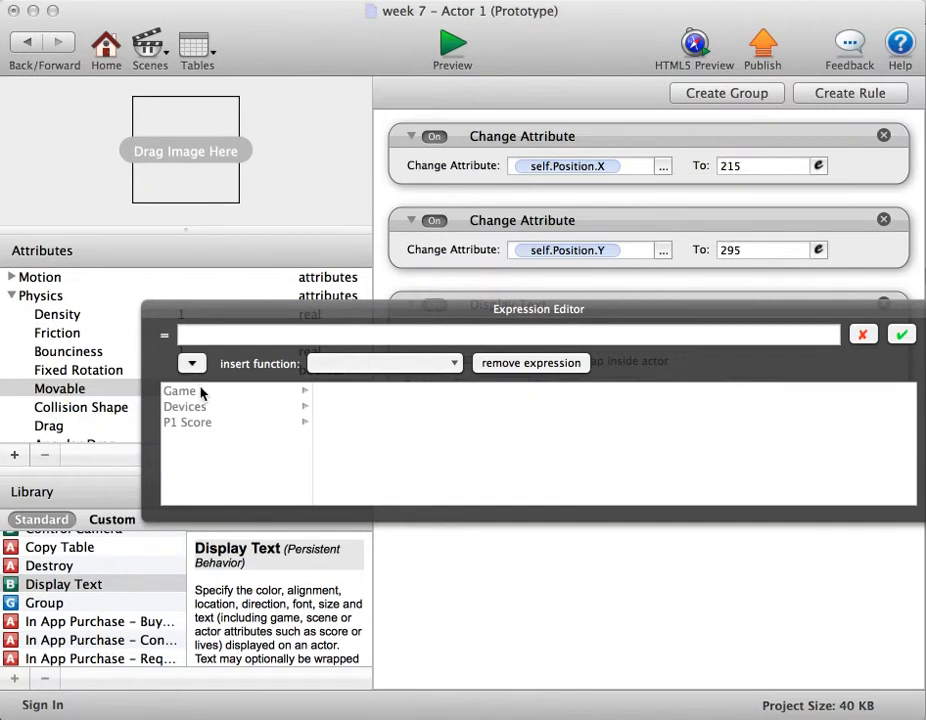
{"action": "left_click", "coordinate": [200, 392]}
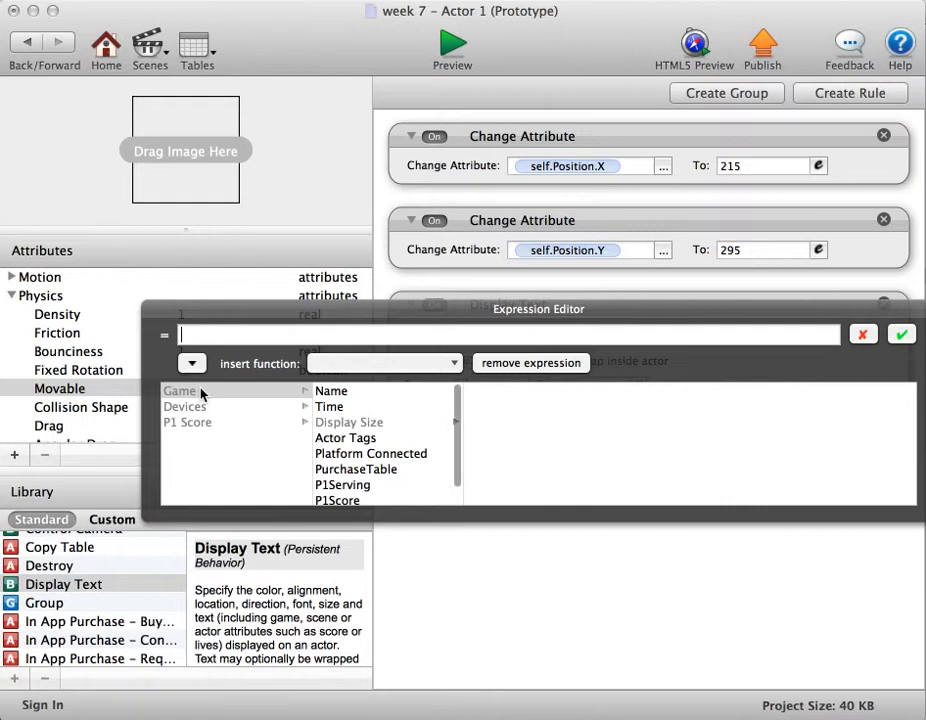
{"action": "scroll", "coordinate": [380, 478], "scroll_direction": "down", "scroll_amount": 1}
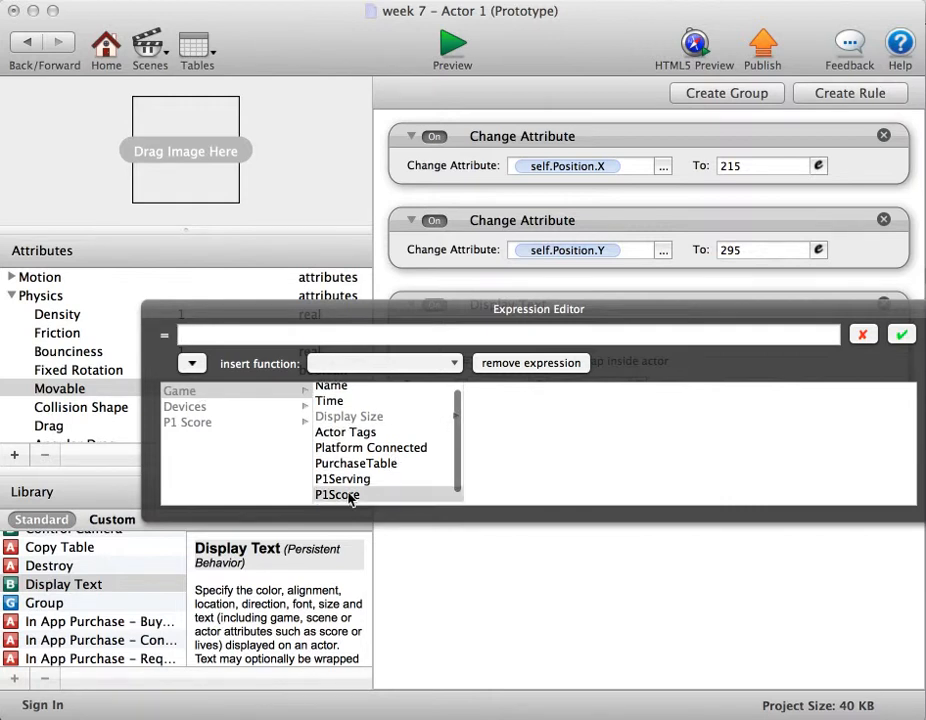
{"action": "left_click", "coordinate": [358, 494]}
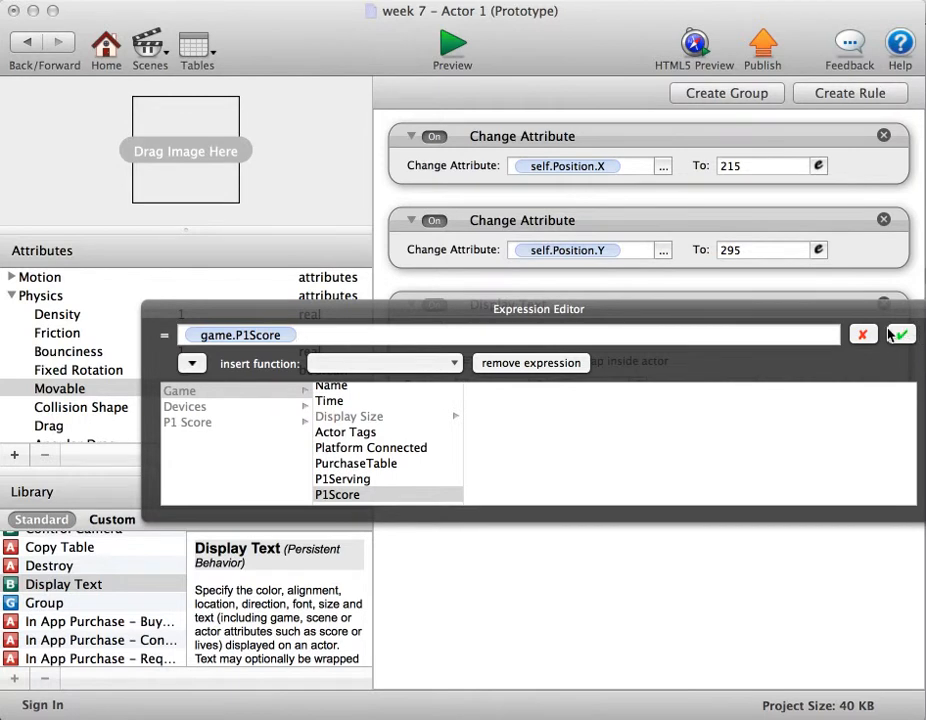
{"action": "left_click", "coordinate": [893, 335]}
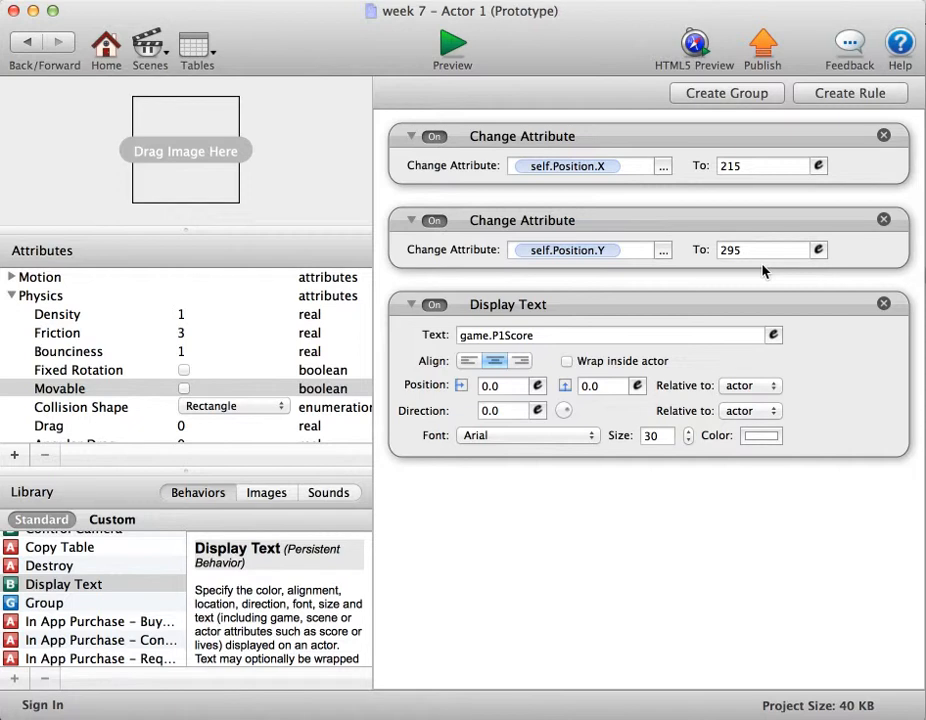
Create a new actor from the Initial Scene and name it P2 Score
{"action": "left_click", "coordinate": [150, 57]}
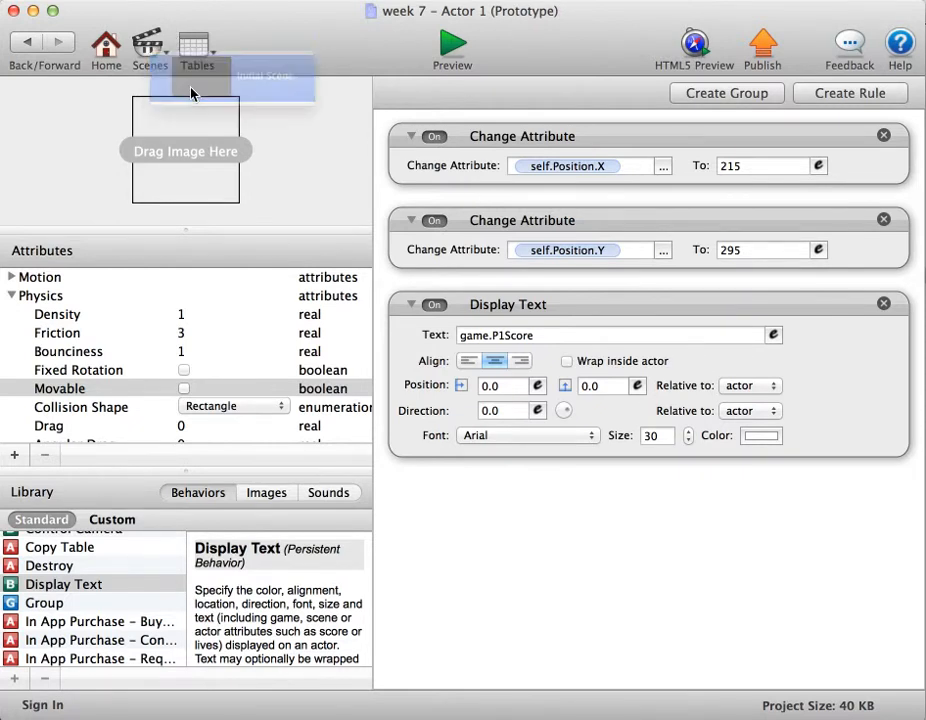
{"action": "left_click", "coordinate": [193, 93]}
{"action": "scroll", "coordinate": [221, 341], "scroll_direction": "down", "scroll_amount": 3}
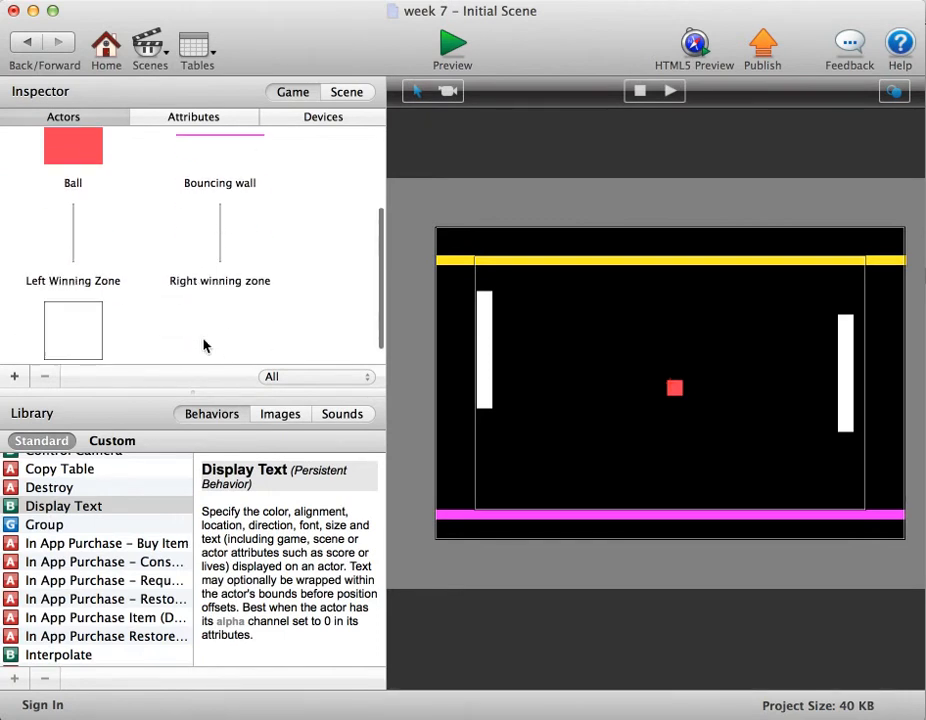
{"action": "scroll", "coordinate": [76, 320], "scroll_direction": "down", "scroll_amount": 1}
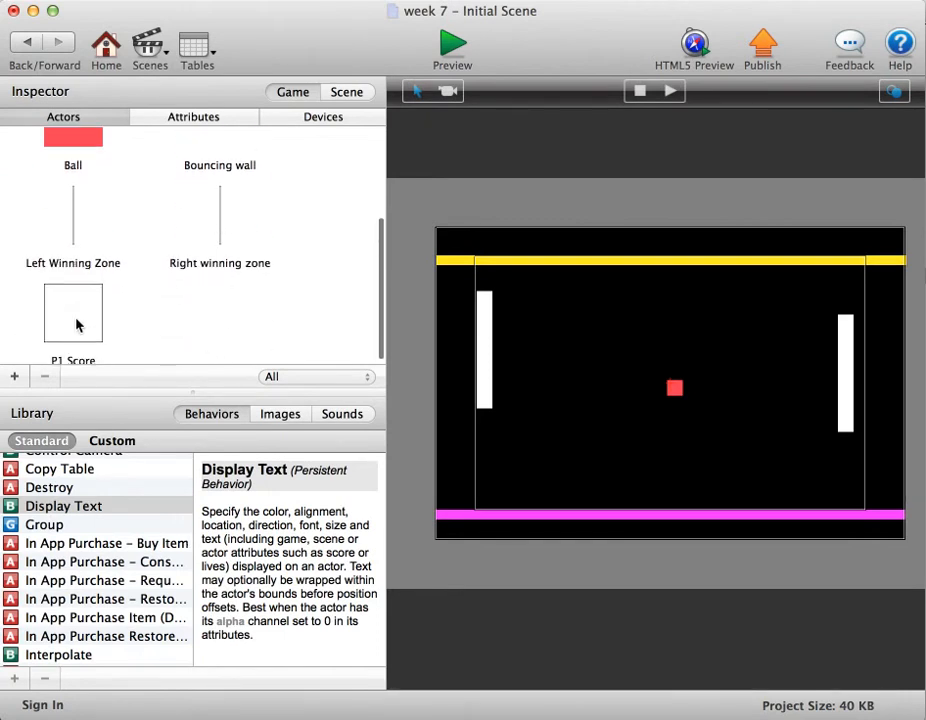
{"action": "left_click", "coordinate": [14, 376]}
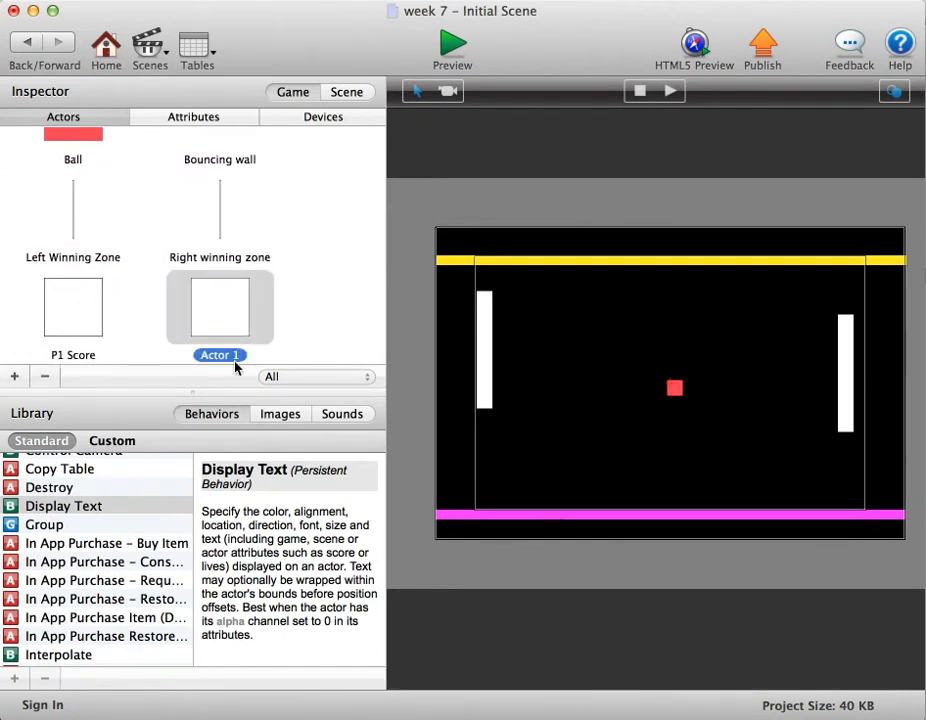
{"action": "double_click", "coordinate": [227, 331]}
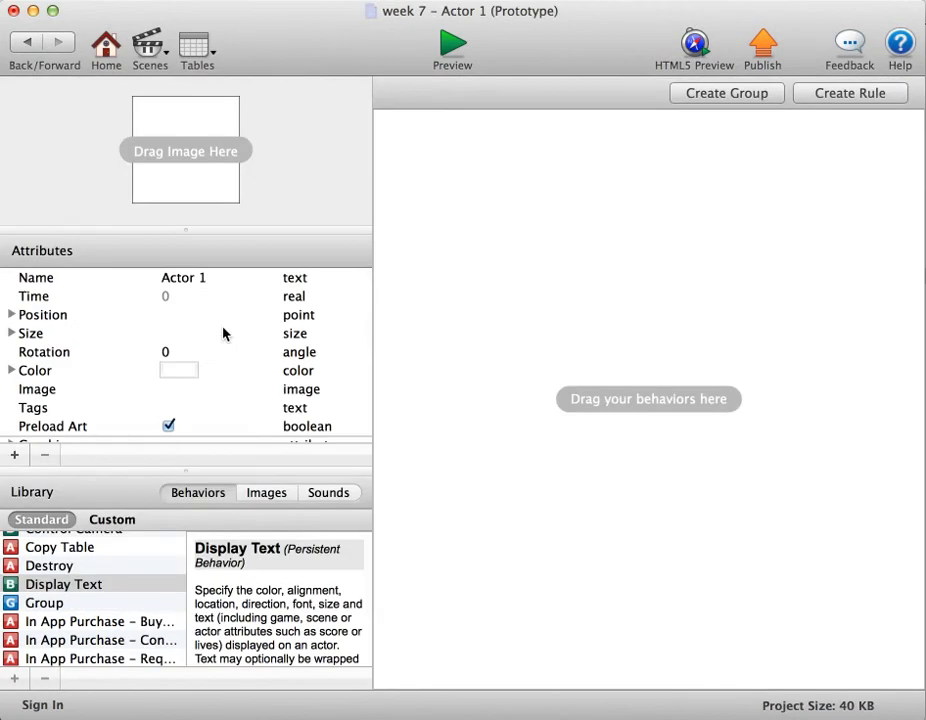
{"action": "left_click", "coordinate": [188, 280]}
{"action": "type", "text": "P"}
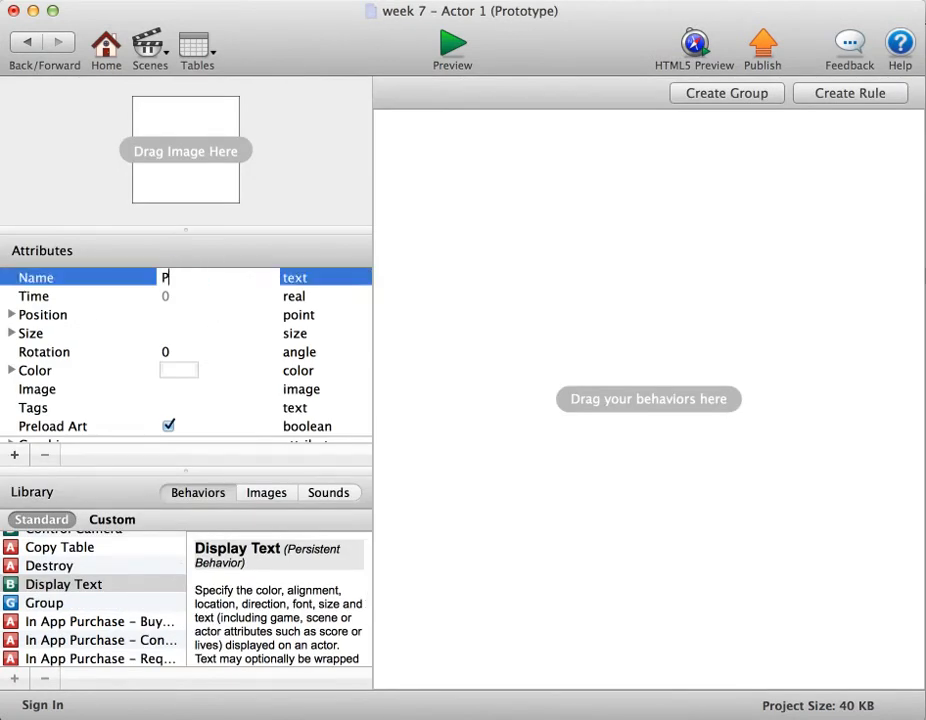
{"action": "type", "text": "2 Score"}
Set the P2 Score actor's size to width 50 and height 50
{"action": "left_click", "coordinate": [10, 333]}
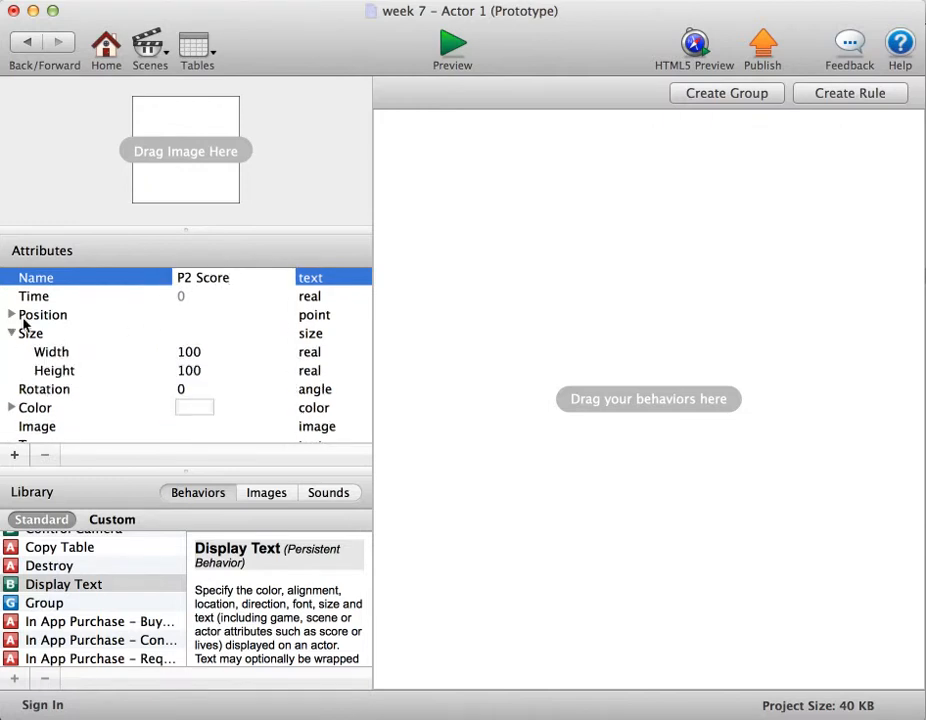
{"action": "left_click", "coordinate": [190, 351]}
{"action": "type", "text": "50"}
{"action": "left_click", "coordinate": [196, 373]}
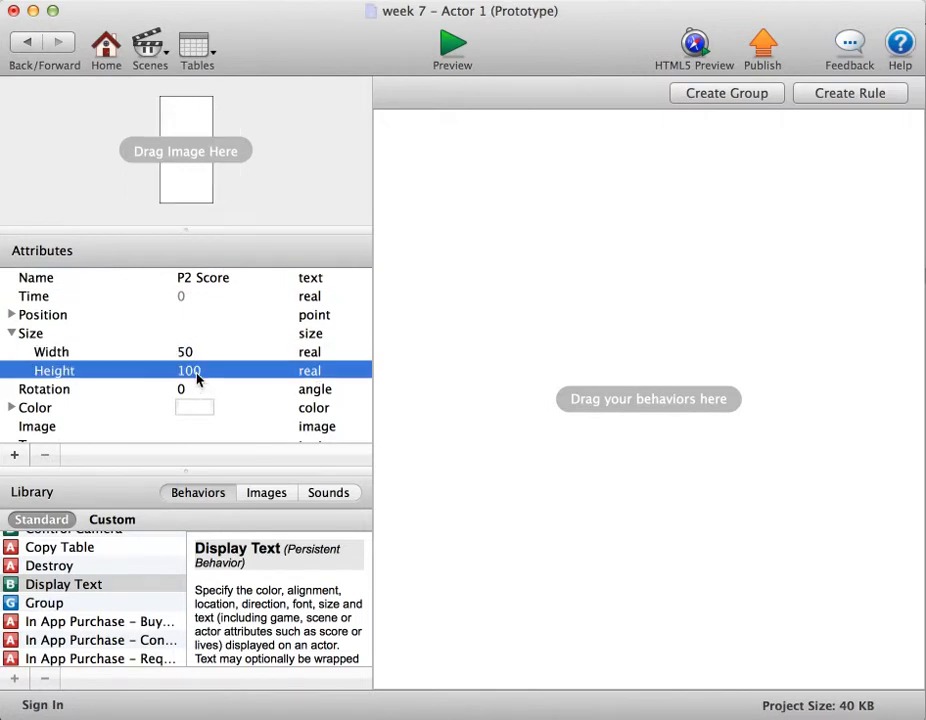
{"action": "type", "text": "50"}
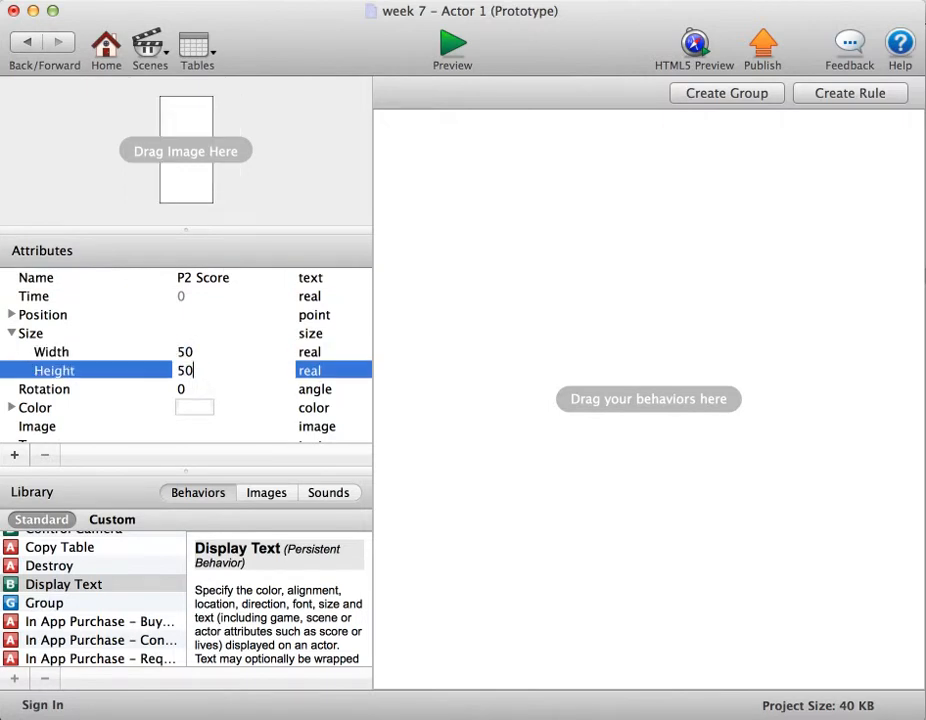
Make the P2 Score actor transparent by setting its color's Alpha value to 0
{"action": "scroll", "coordinate": [126, 398], "scroll_direction": "down", "scroll_amount": 3}
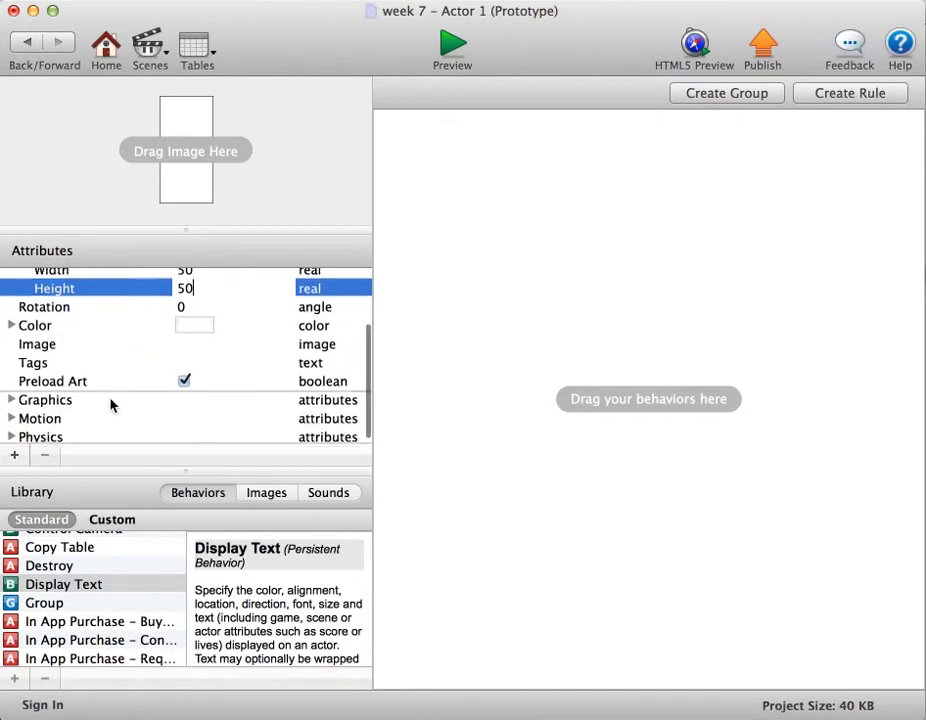
{"action": "left_click", "coordinate": [12, 322]}
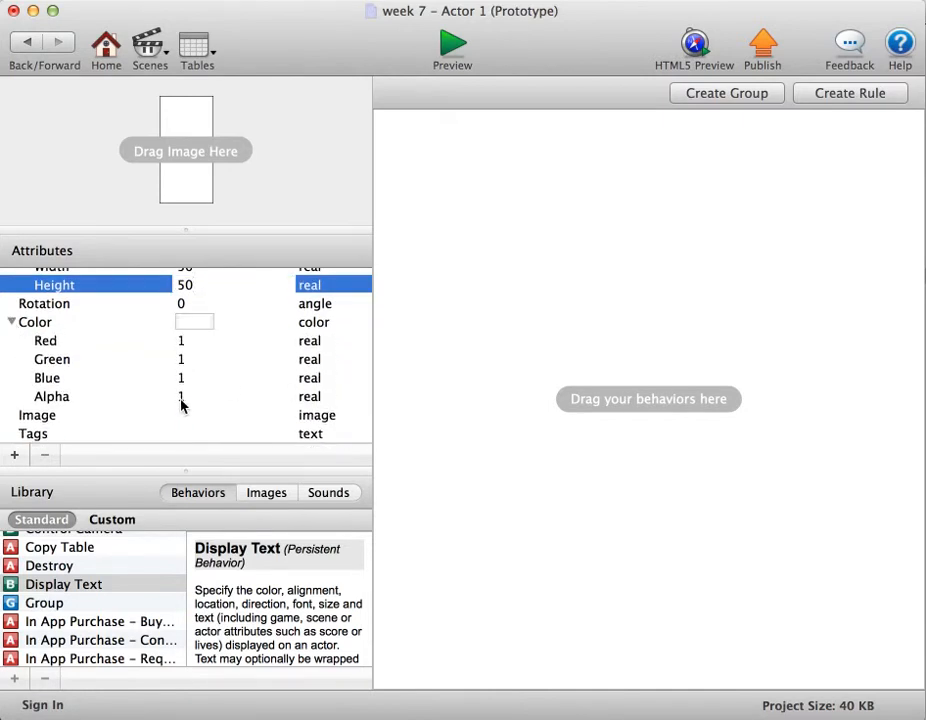
{"action": "left_click", "coordinate": [182, 397]}
{"action": "type", "text": "0"}
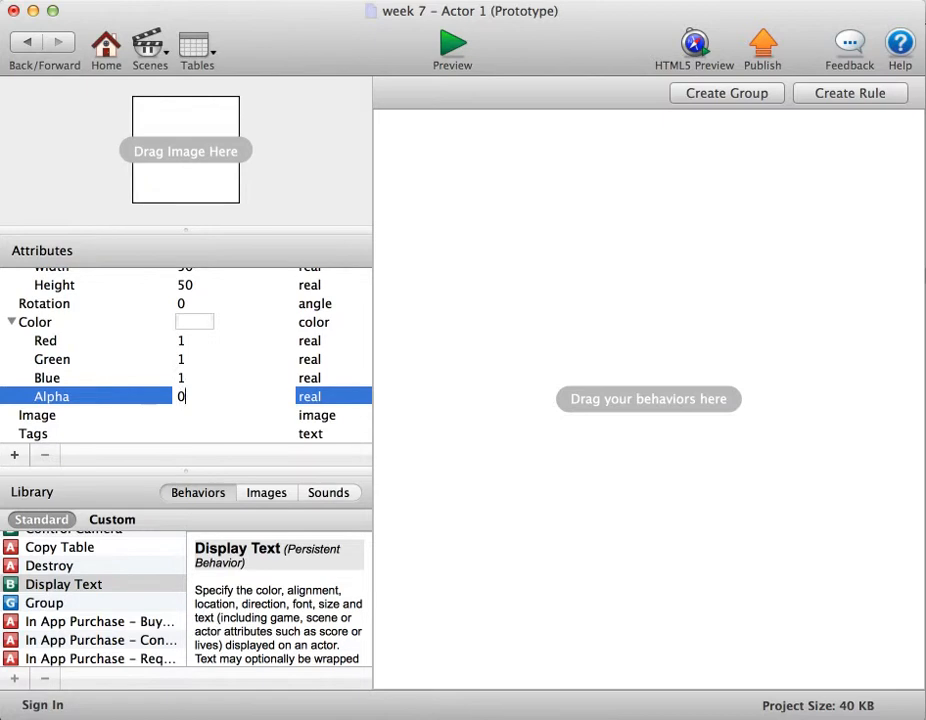
Turn off the Movable option in the P2 Score actor's physics attributes
{"action": "scroll", "coordinate": [186, 355], "scroll_direction": "down", "scroll_amount": 5}
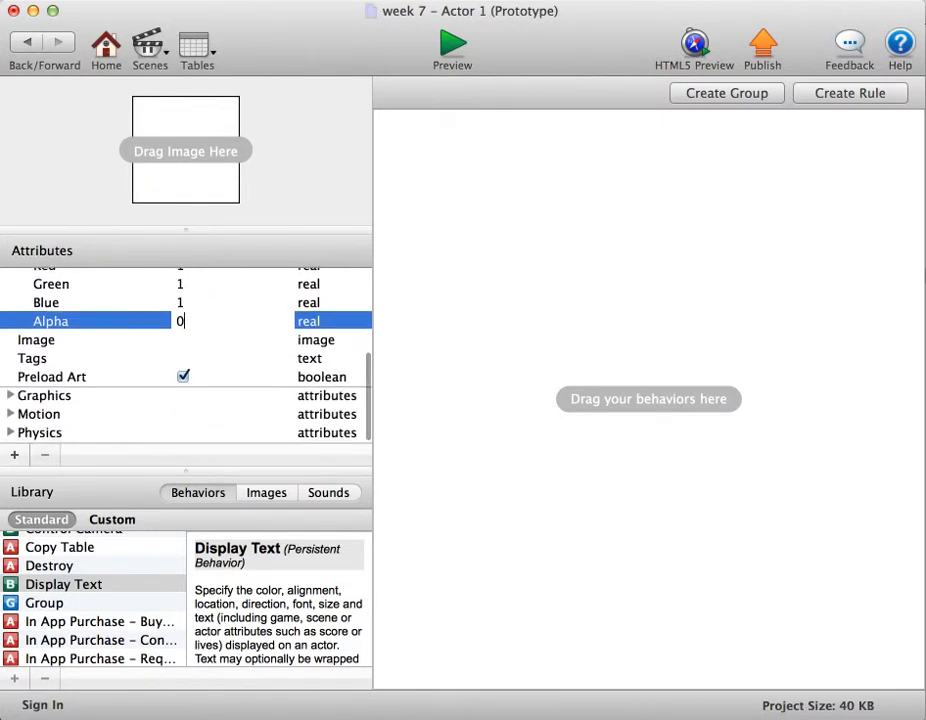
{"action": "left_click", "coordinate": [10, 433]}
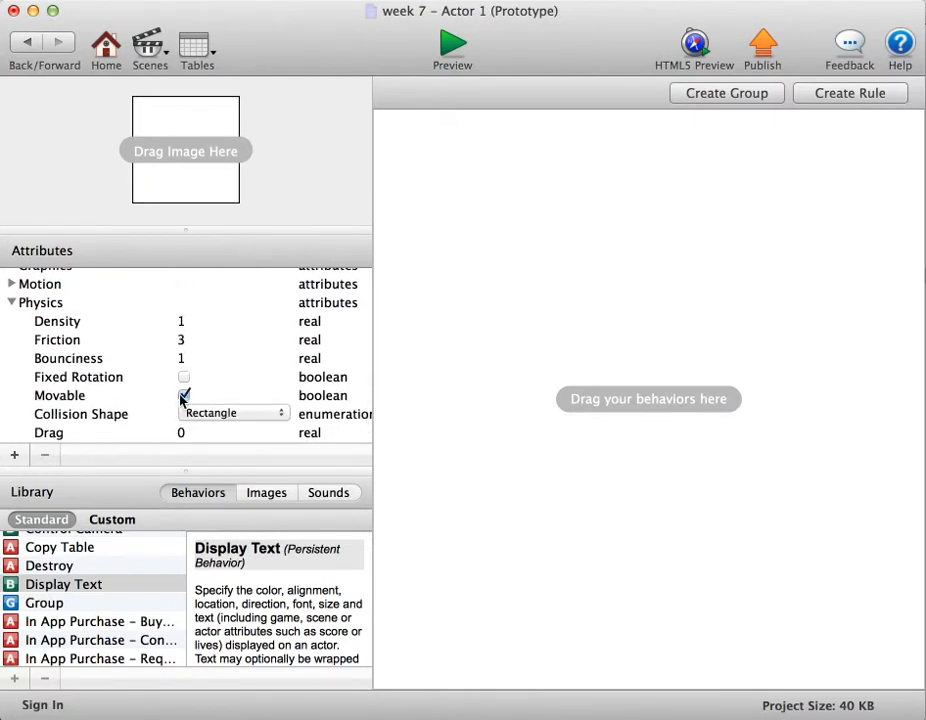
{"action": "left_click", "coordinate": [183, 397]}
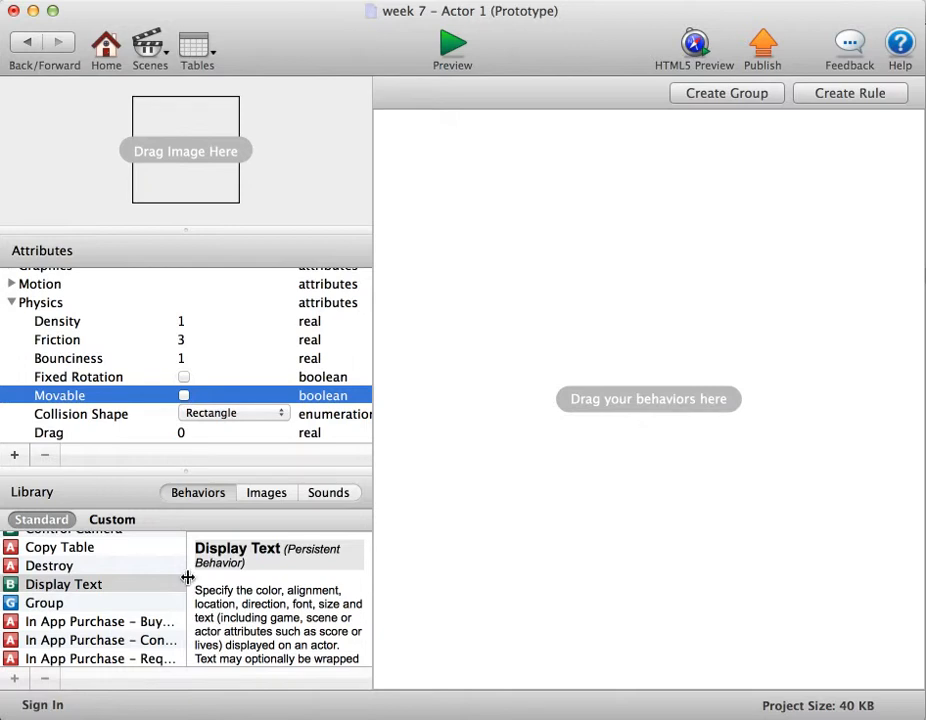
Add a Display Text behavior to the P2 Score actor, with two Change Attribute behaviors above it
{"action": "left_click_drag", "start_coordinate": [62, 588], "coordinate": [647, 499]}
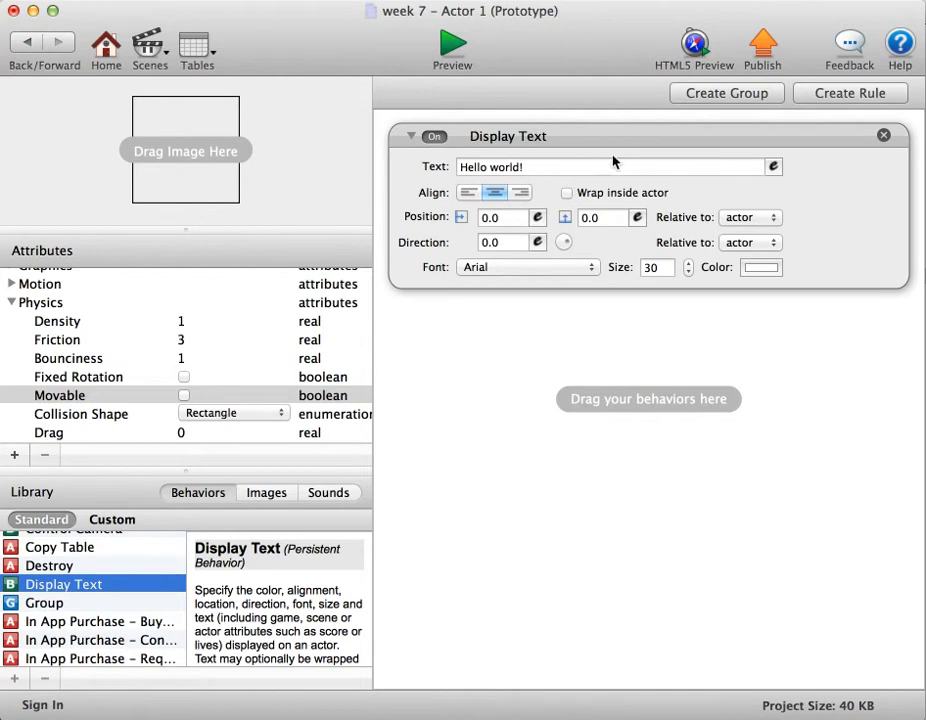
{"action": "scroll", "coordinate": [100, 573], "scroll_direction": "up", "scroll_amount": 2}
{"action": "scroll", "coordinate": [100, 573], "scroll_direction": "up", "scroll_amount": 5}
{"action": "left_click_drag", "start_coordinate": [99, 578], "coordinate": [657, 154]}
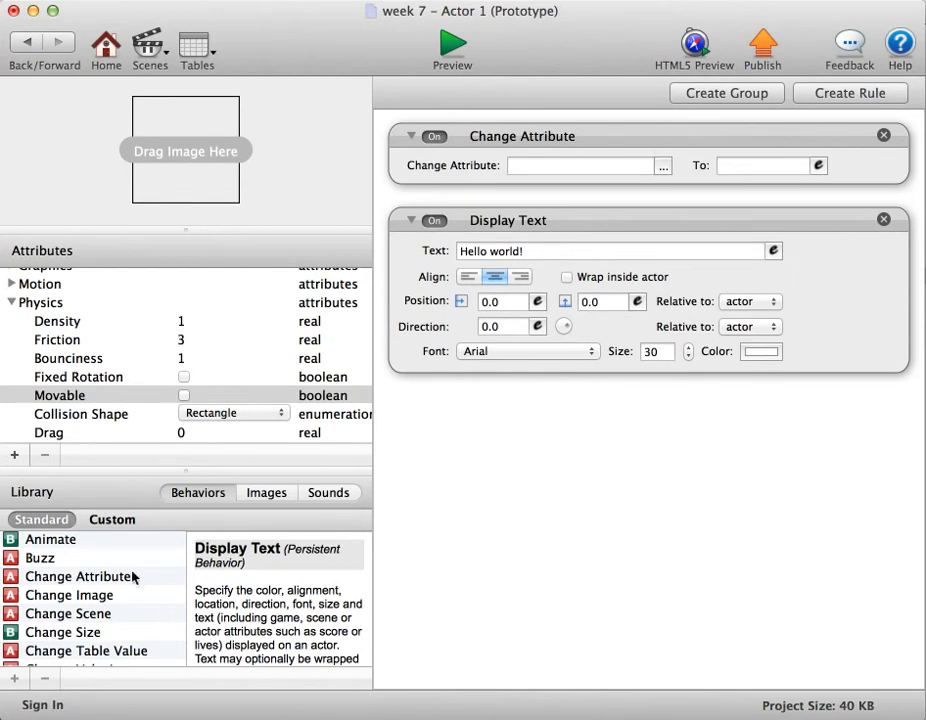
{"action": "left_click_drag", "start_coordinate": [110, 582], "coordinate": [671, 207]}
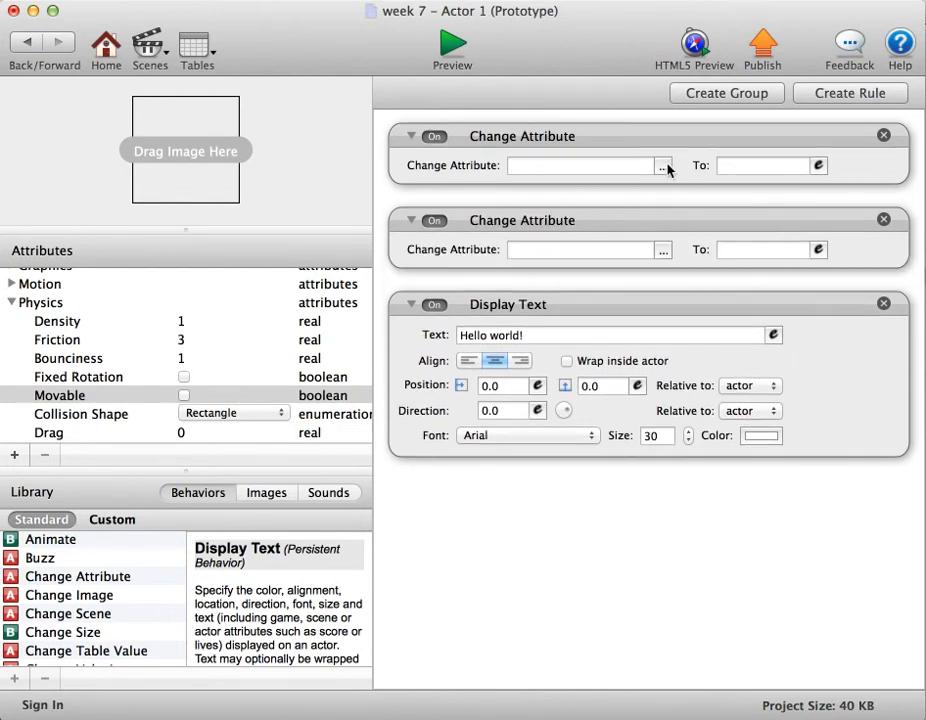
Configure the first Change Attribute behavior to set self.Position.X to 265
{"action": "left_click", "coordinate": [664, 167]}
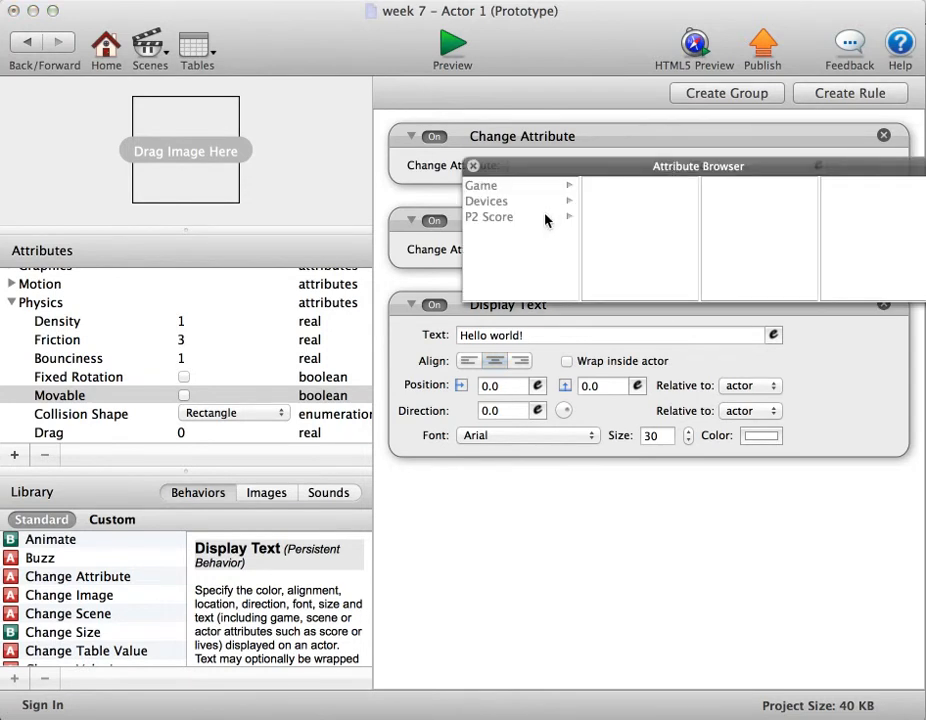
{"action": "left_click", "coordinate": [545, 217]}
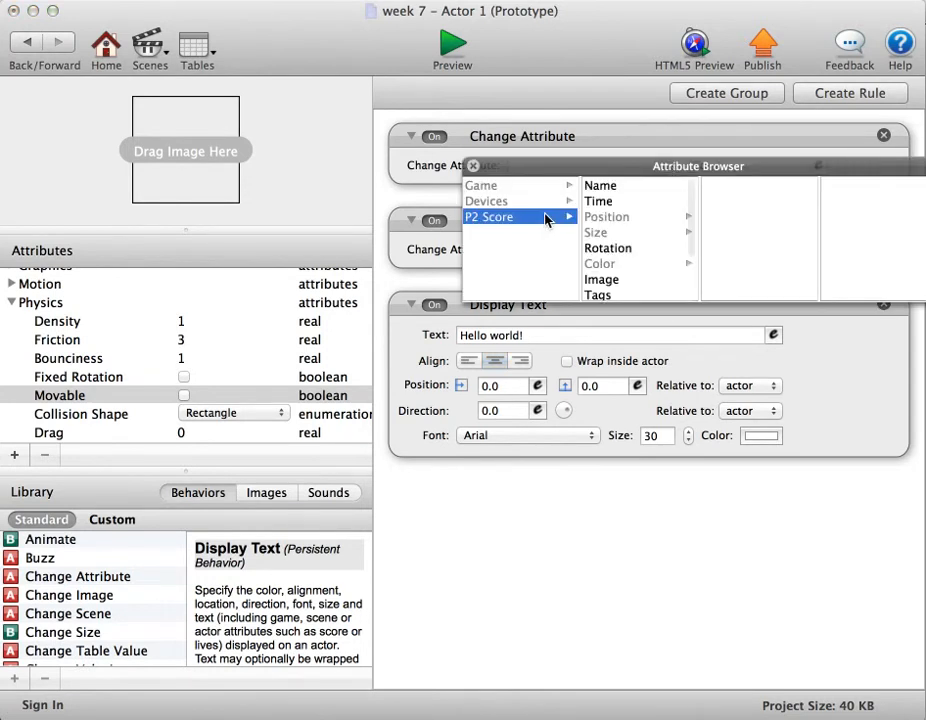
{"action": "left_click", "coordinate": [612, 217]}
{"action": "double_click", "coordinate": [714, 187]}
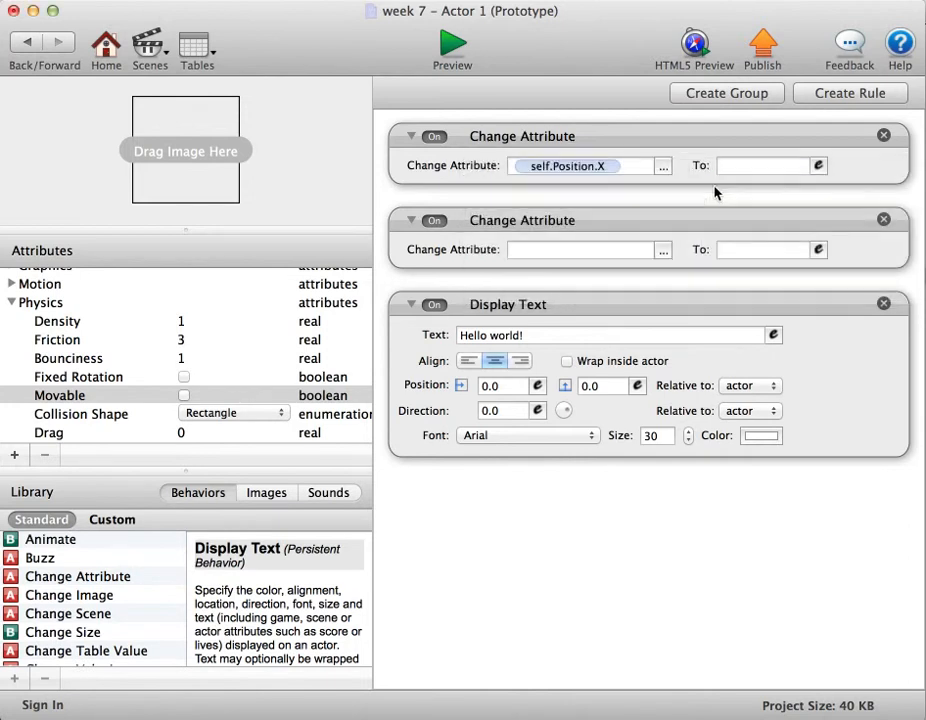
{"action": "left_click", "coordinate": [766, 165]}
{"action": "type", "text": "265"}
Configure the second Change Attribute behavior to set self.Position.Y to 295
{"action": "left_click", "coordinate": [663, 249]}
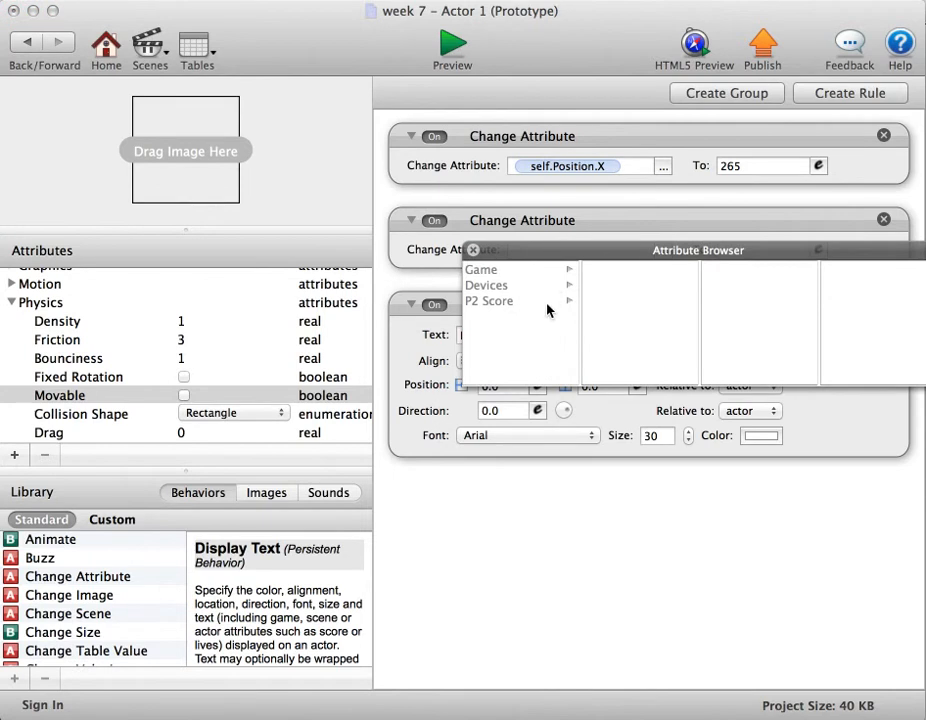
{"action": "left_click", "coordinate": [547, 304]}
{"action": "left_click", "coordinate": [612, 301]}
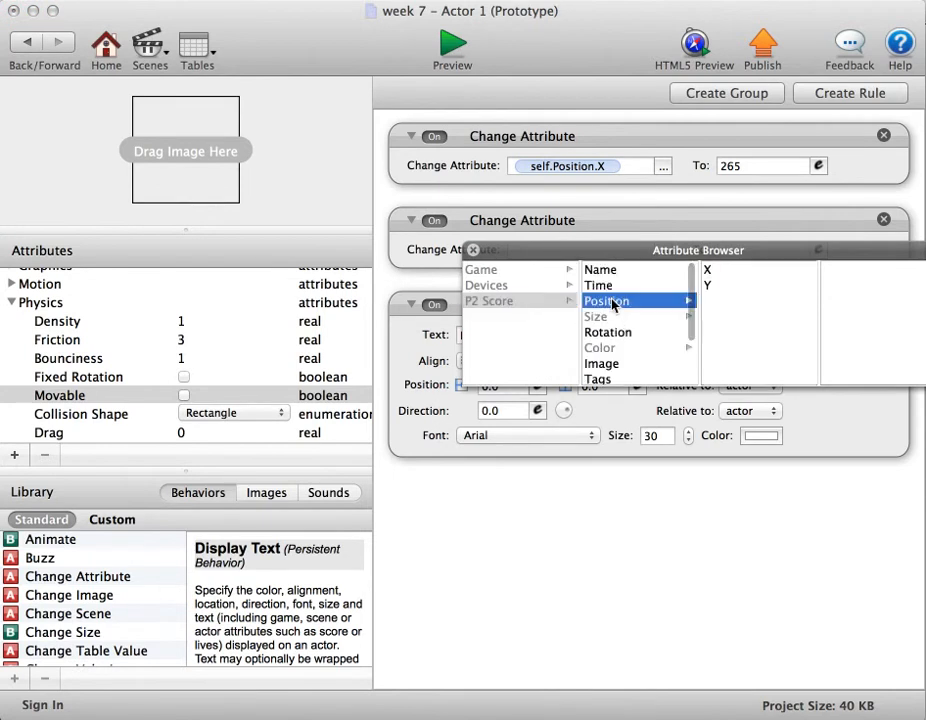
{"action": "left_click", "coordinate": [712, 289]}
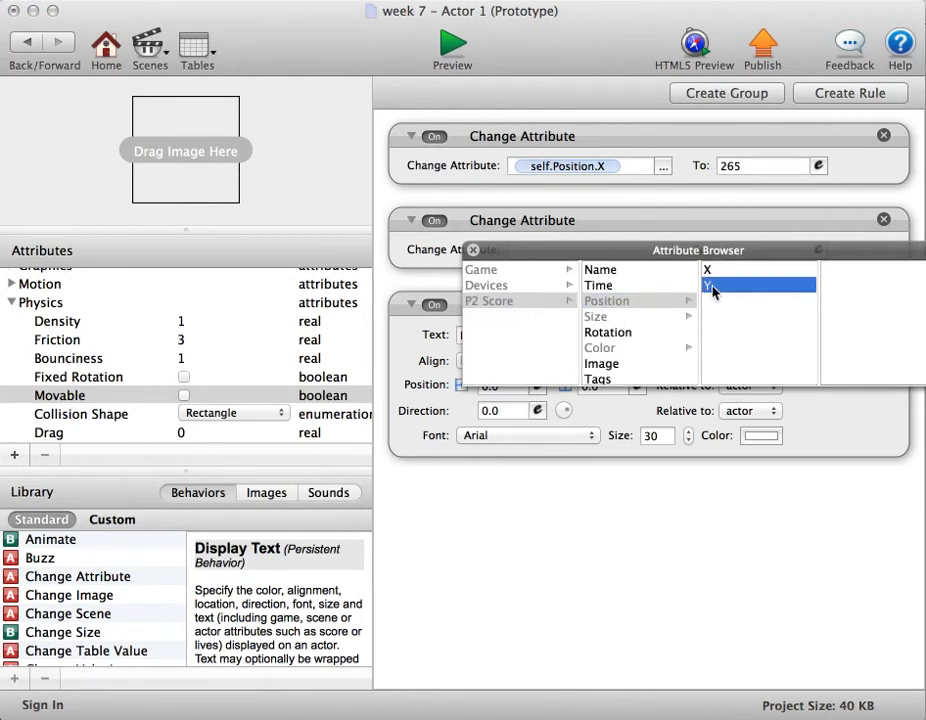
{"action": "left_click", "coordinate": [743, 250]}
{"action": "type", "text": "295"}
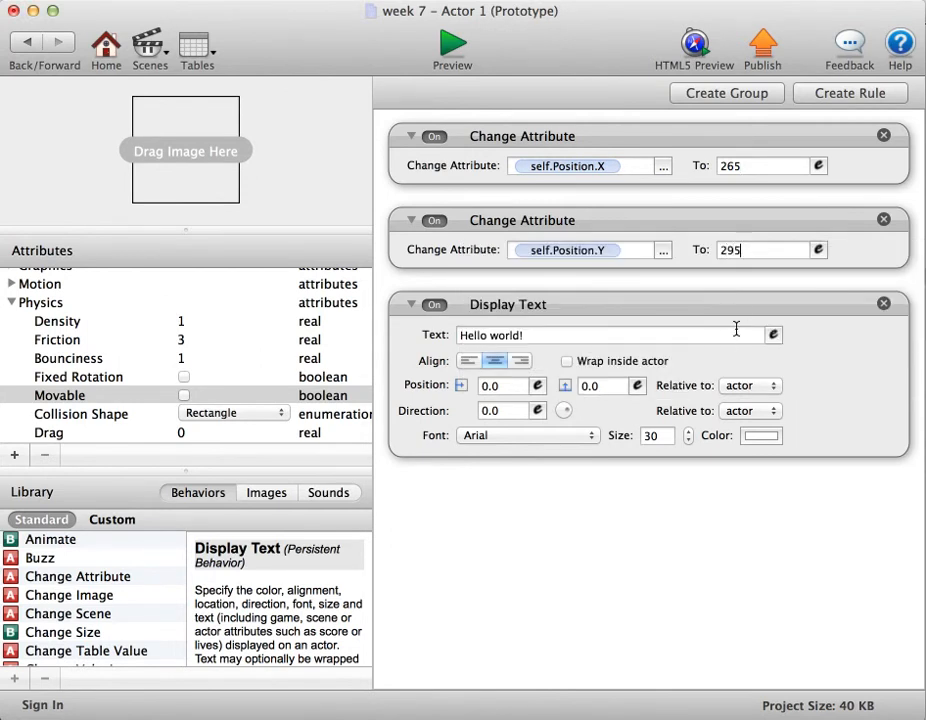
Replace the Display Text behavior's text with the expression game.P2Score
{"action": "left_click", "coordinate": [730, 336]}
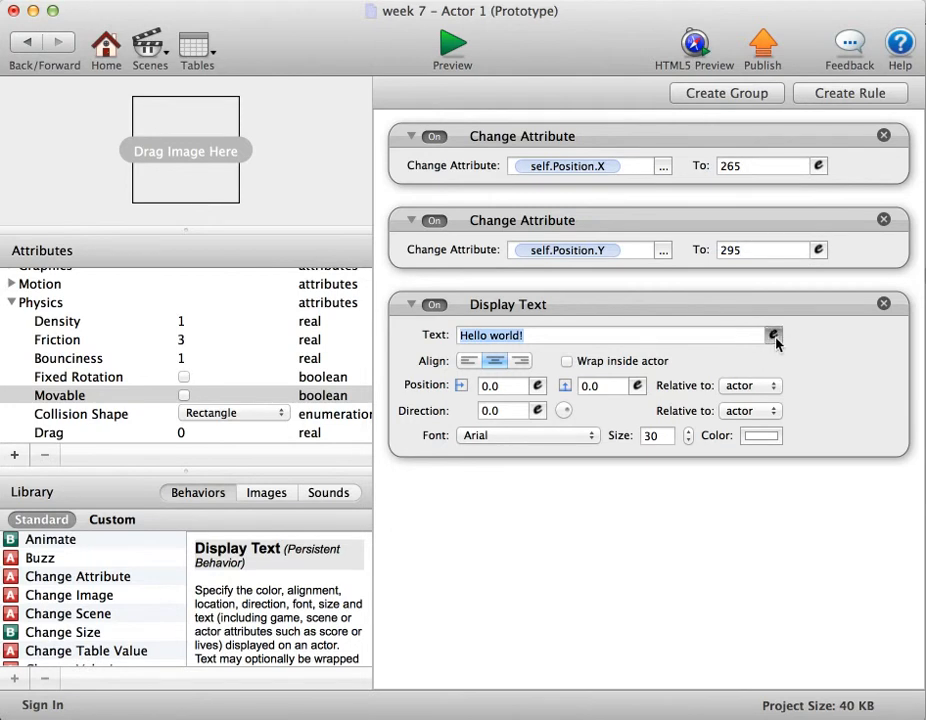
{"action": "left_click", "coordinate": [773, 336]}
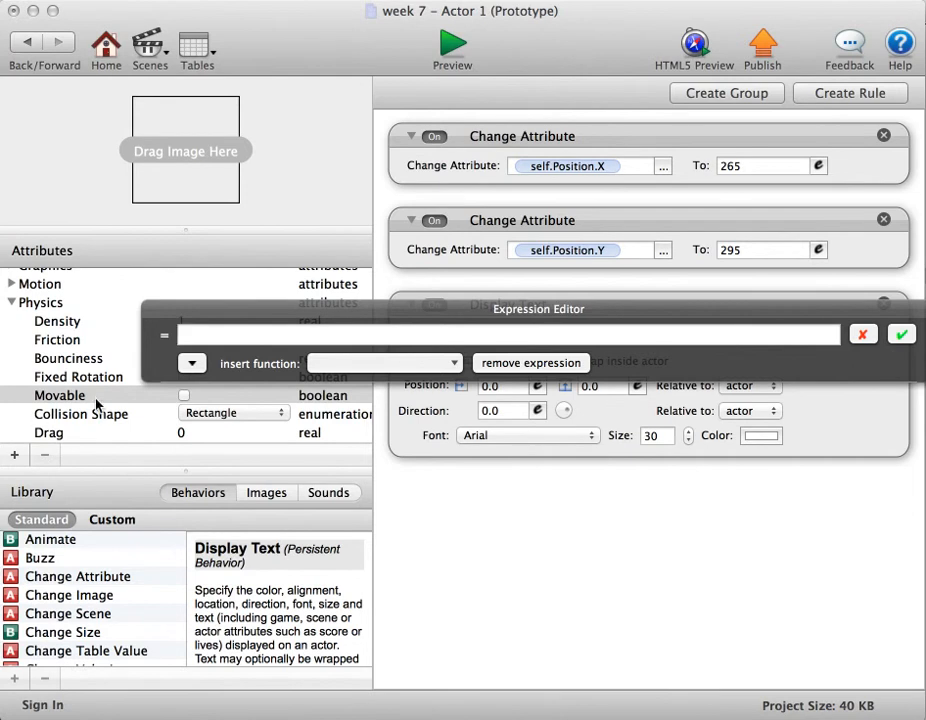
{"action": "left_click", "coordinate": [191, 364]}
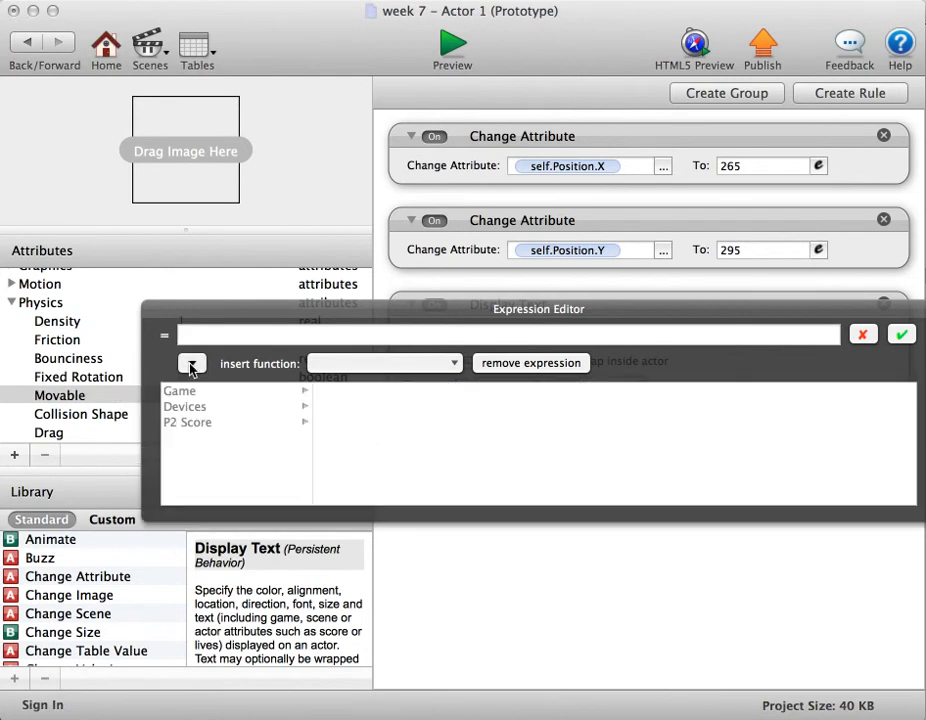
{"action": "left_click", "coordinate": [239, 394]}
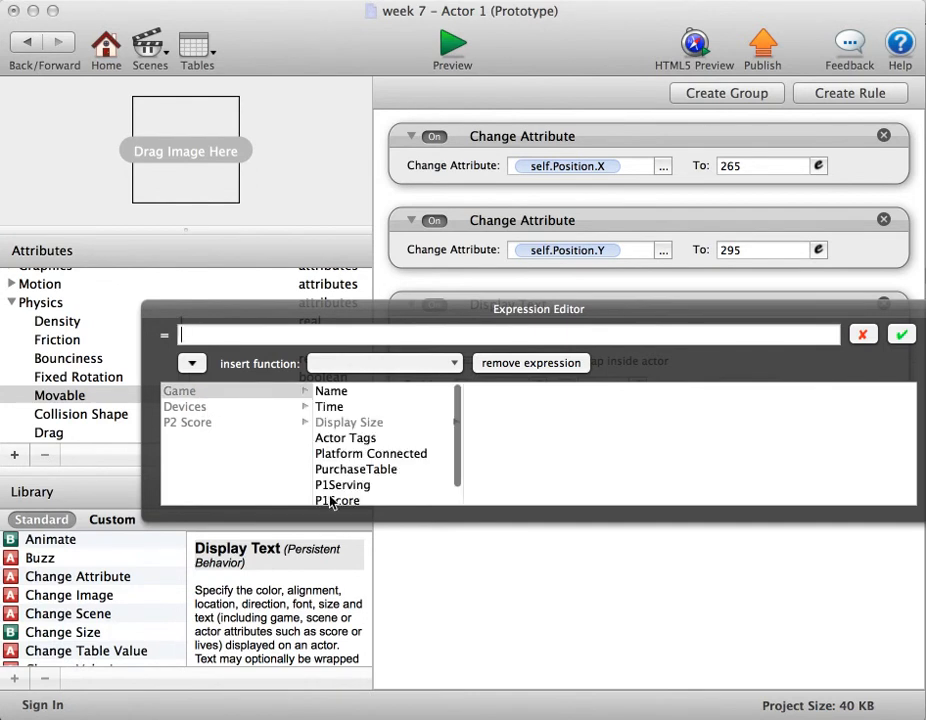
{"action": "scroll", "coordinate": [330, 502], "scroll_direction": "down", "scroll_amount": 1}
{"action": "scroll", "coordinate": [330, 502], "scroll_direction": "down", "scroll_amount": 1}
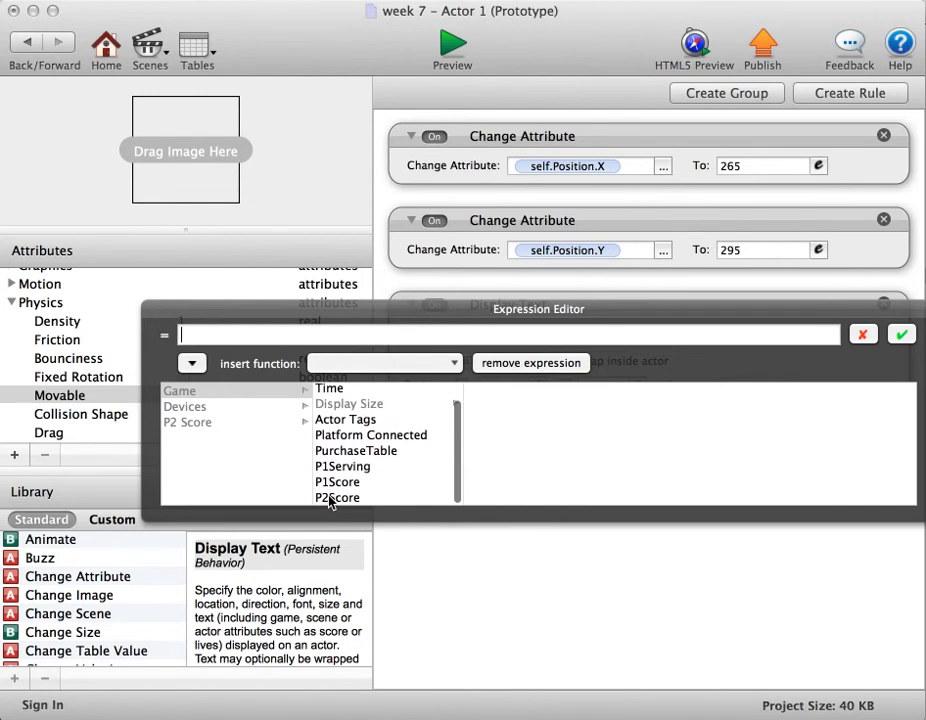
{"action": "left_click", "coordinate": [331, 498]}
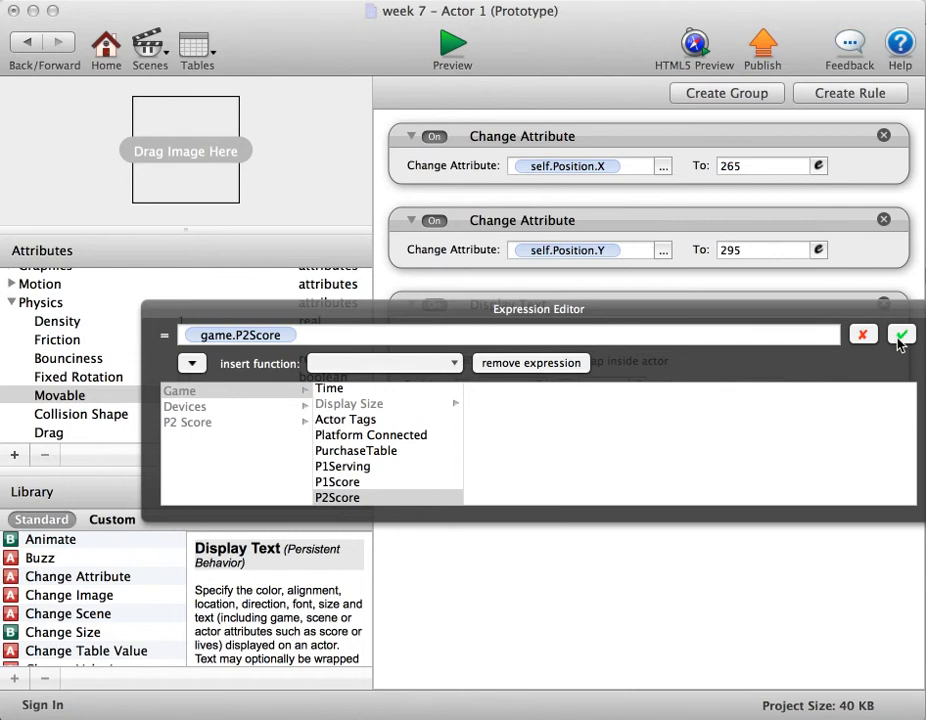
{"action": "left_click", "coordinate": [899, 344]}
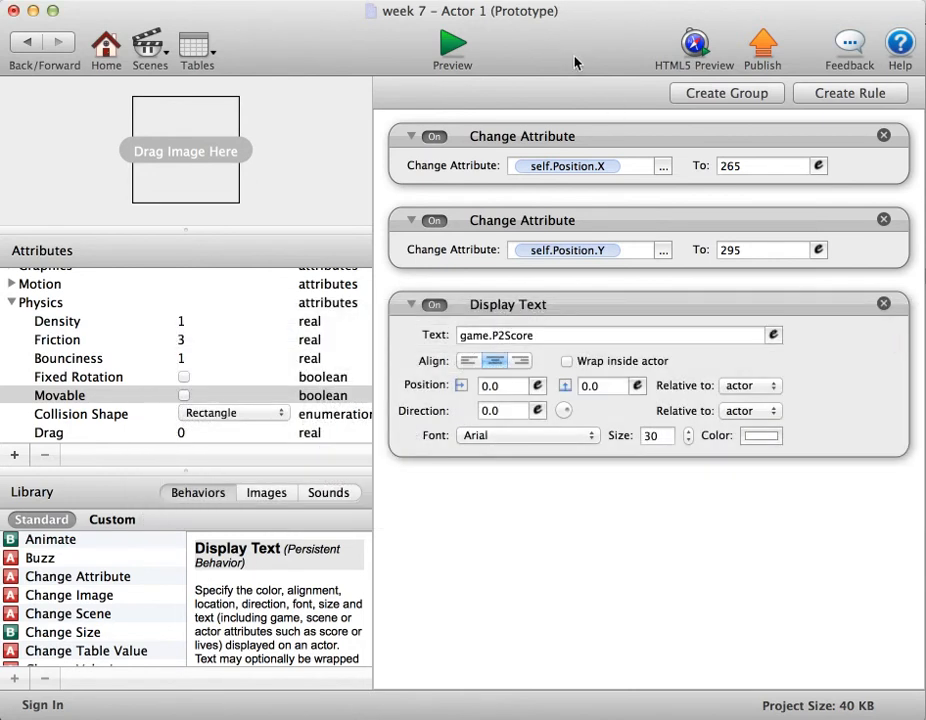
Preview the game to check for the scores, and return to the Initial Scene
{"action": "left_click", "coordinate": [455, 45]}
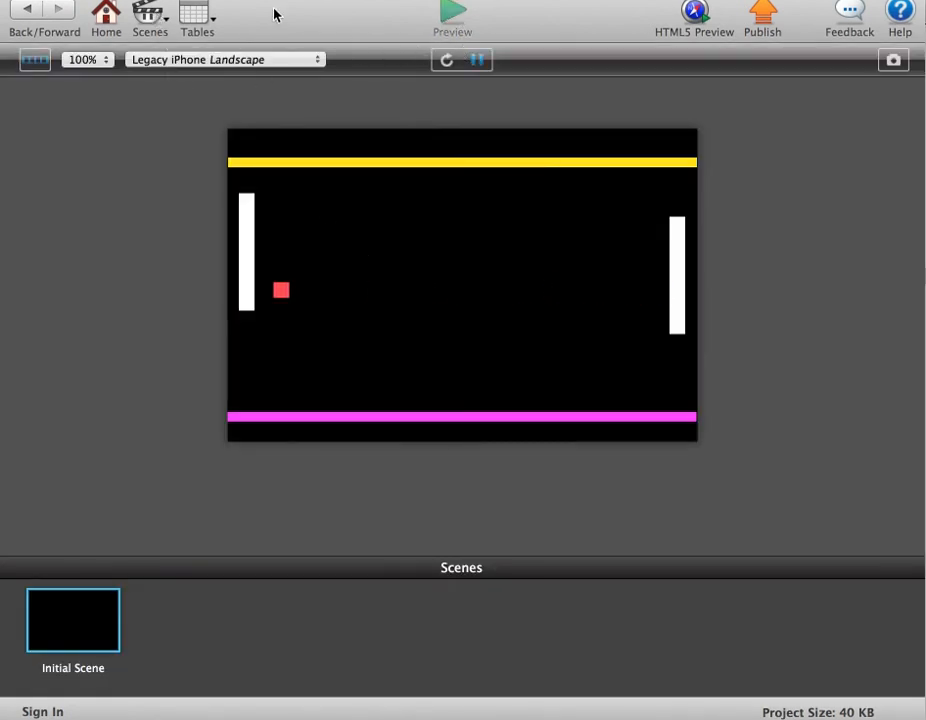
{"action": "left_click", "coordinate": [150, 15]}
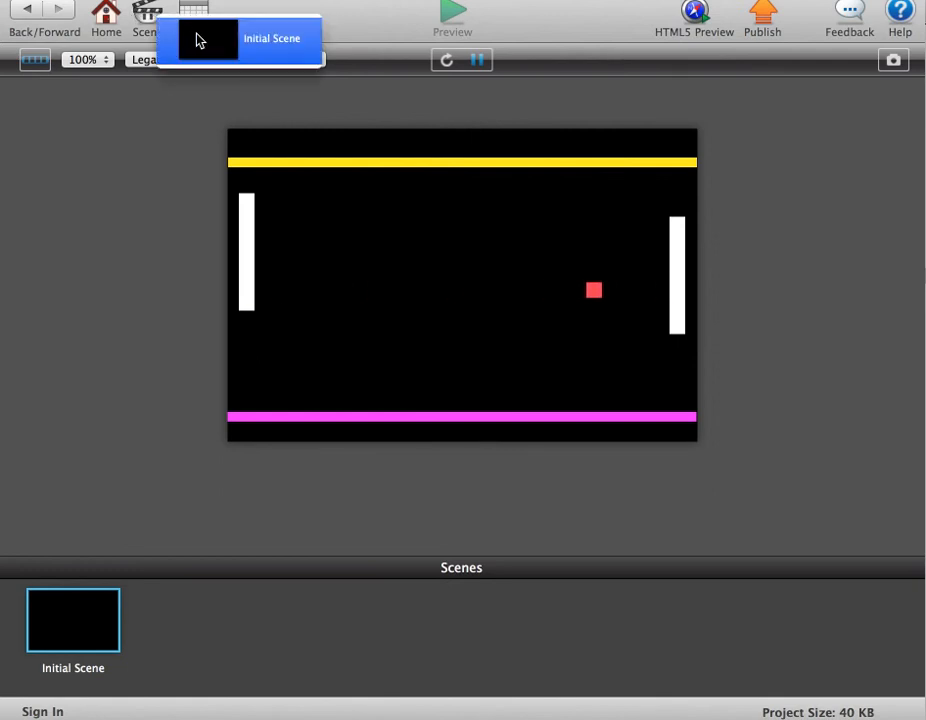
{"action": "left_click", "coordinate": [197, 38]}
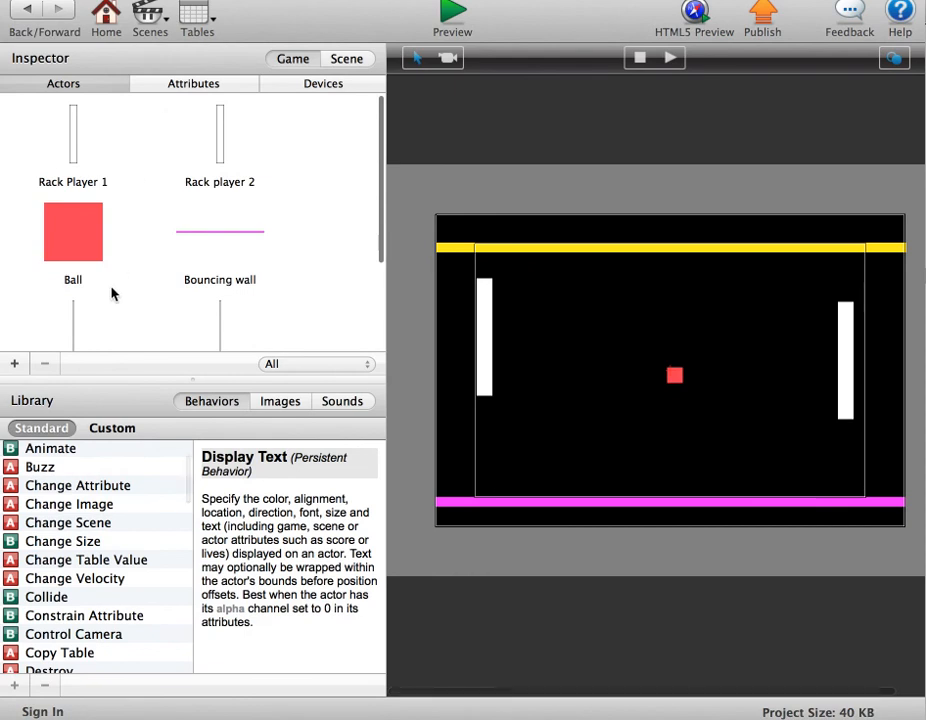
Place the P1 Score and P2 Score actors in the upper part of the Initial Scene
{"action": "scroll", "coordinate": [112, 293], "scroll_direction": "down", "scroll_amount": 3}
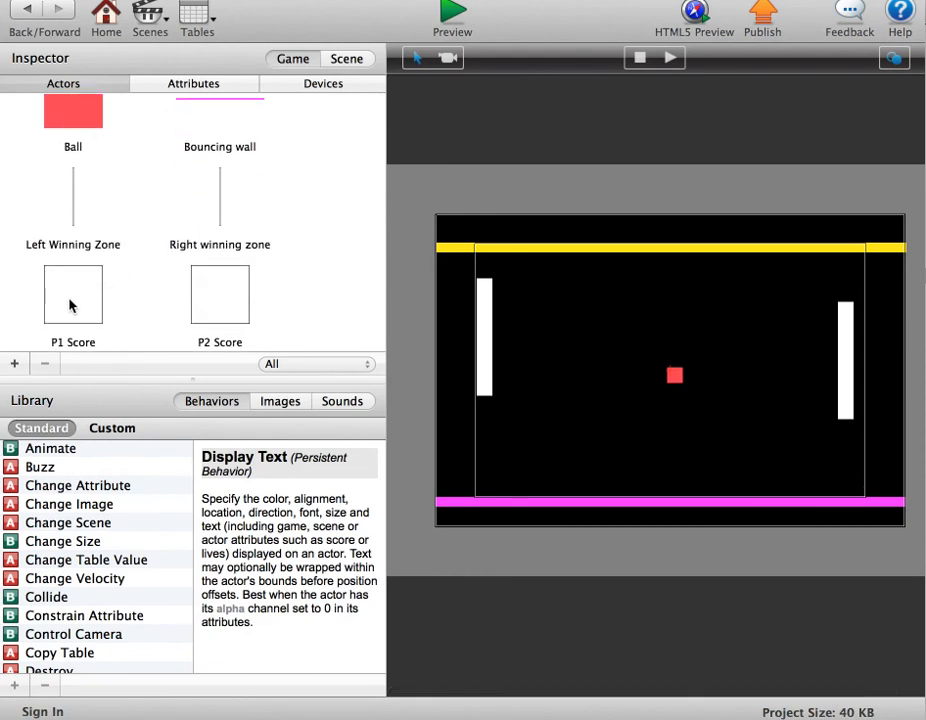
{"action": "left_click", "coordinate": [71, 306]}
{"action": "left_click_drag", "start_coordinate": [71, 306], "coordinate": [647, 273]}
{"action": "left_click_drag", "start_coordinate": [227, 314], "coordinate": [733, 298]}
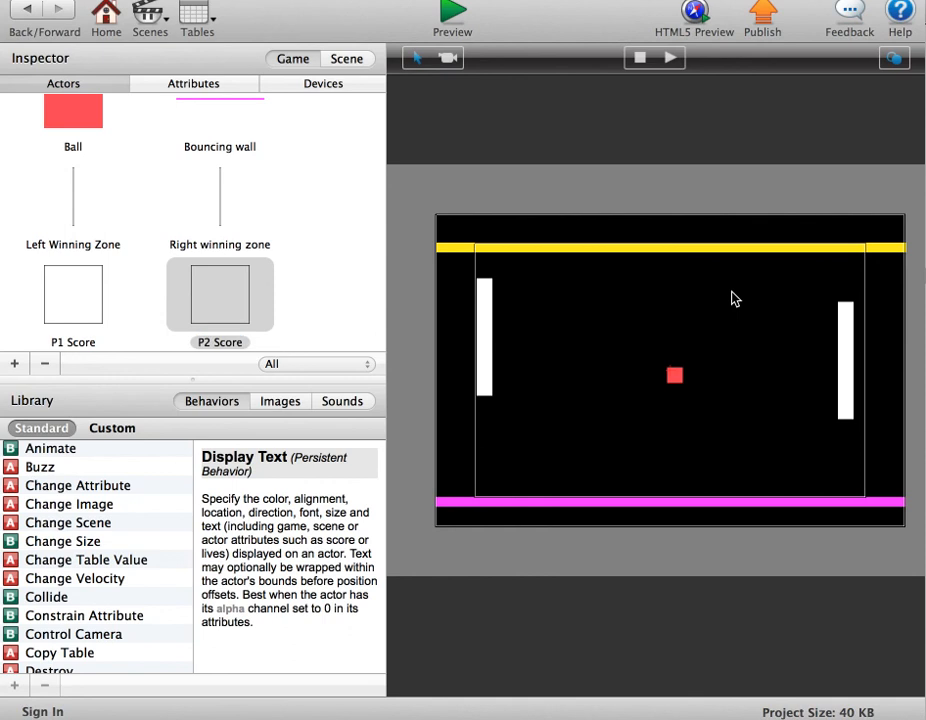
Preview the game, lower the left paddle to test the score displays, and pause the preview
{"action": "left_click", "coordinate": [447, 24]}
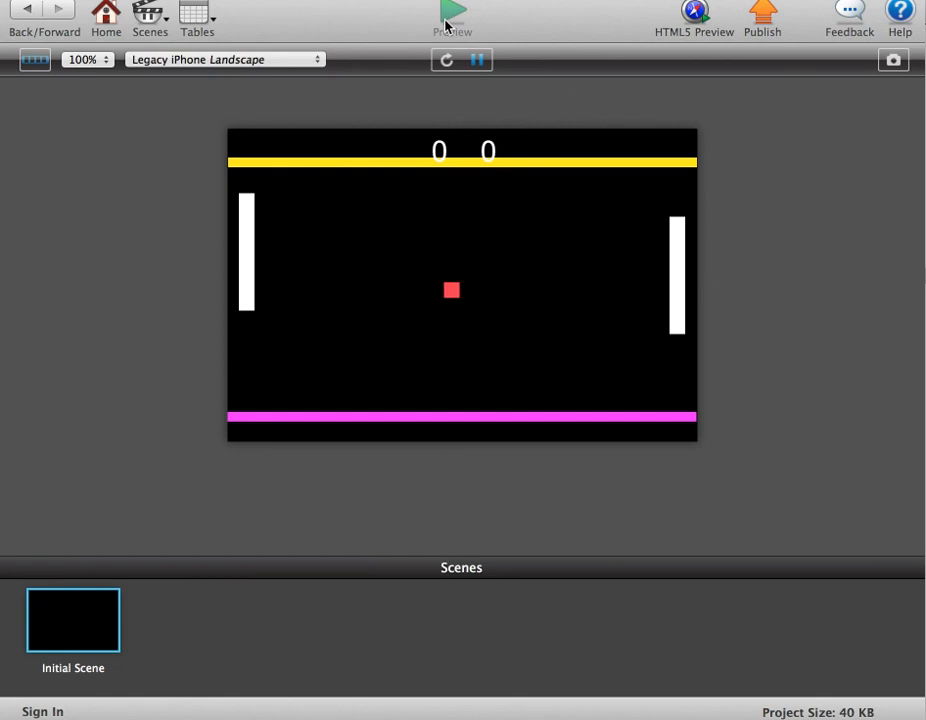
{"action": "key", "text": "s"}
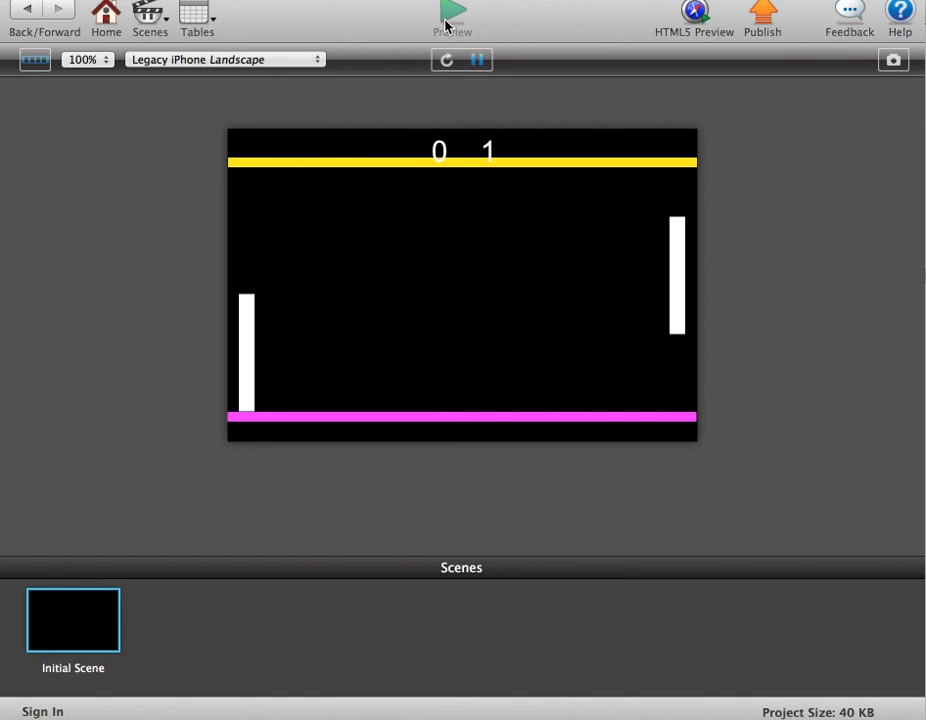
{"action": "left_click", "coordinate": [479, 61]}
{"action": "left_click", "coordinate": [537, 0]}
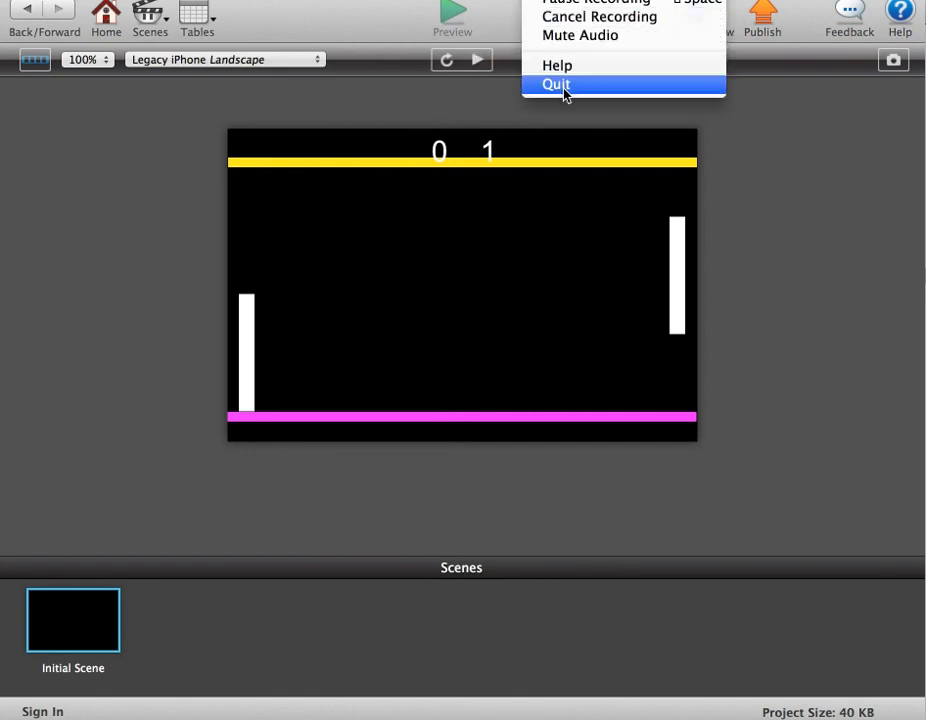